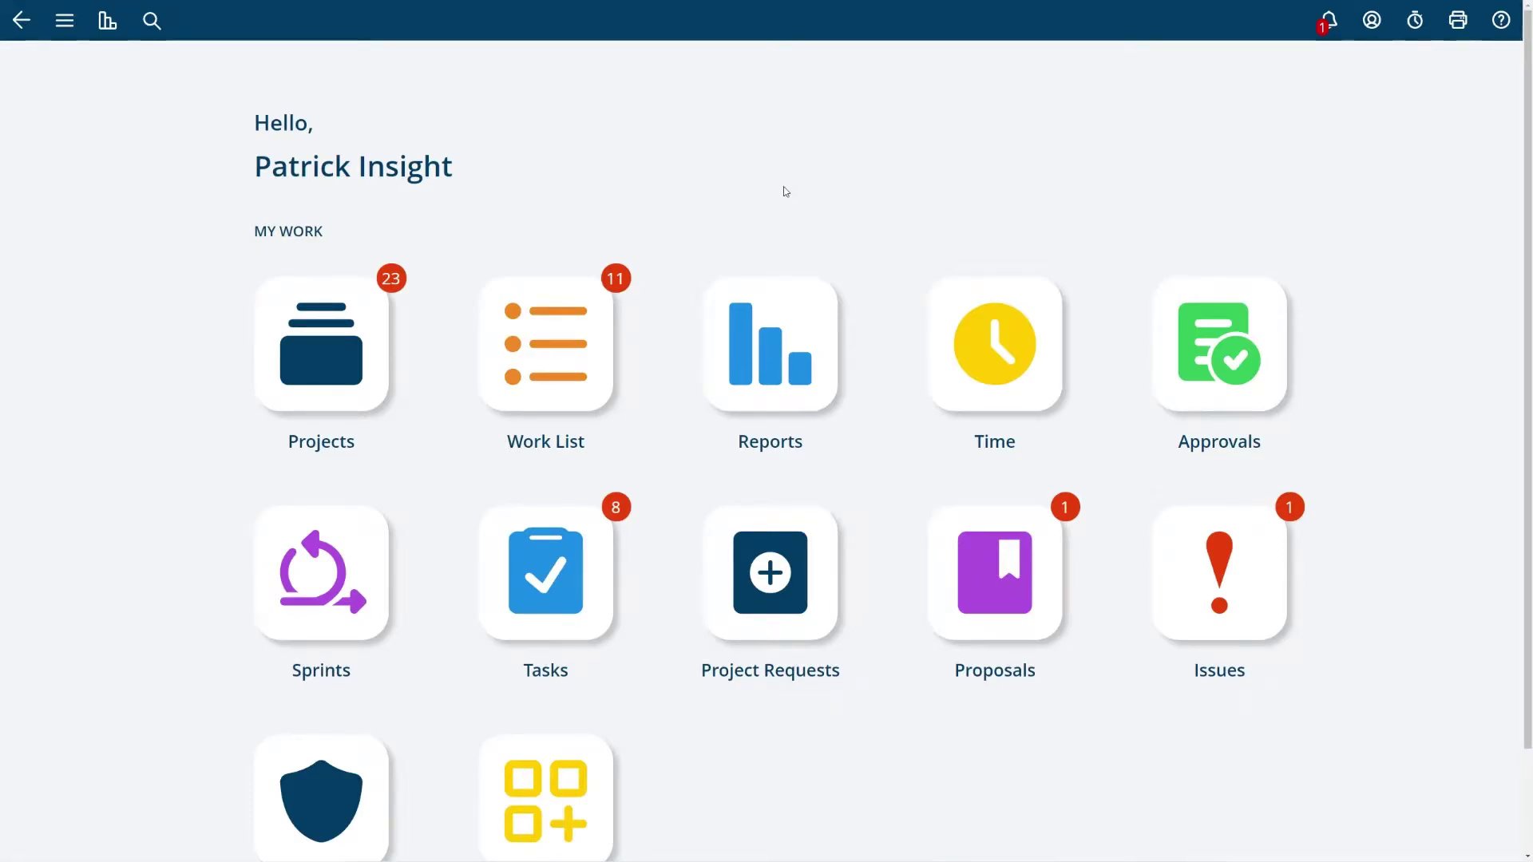
- Browse the main navigation, return home, and look at report types and search
click(63, 37)
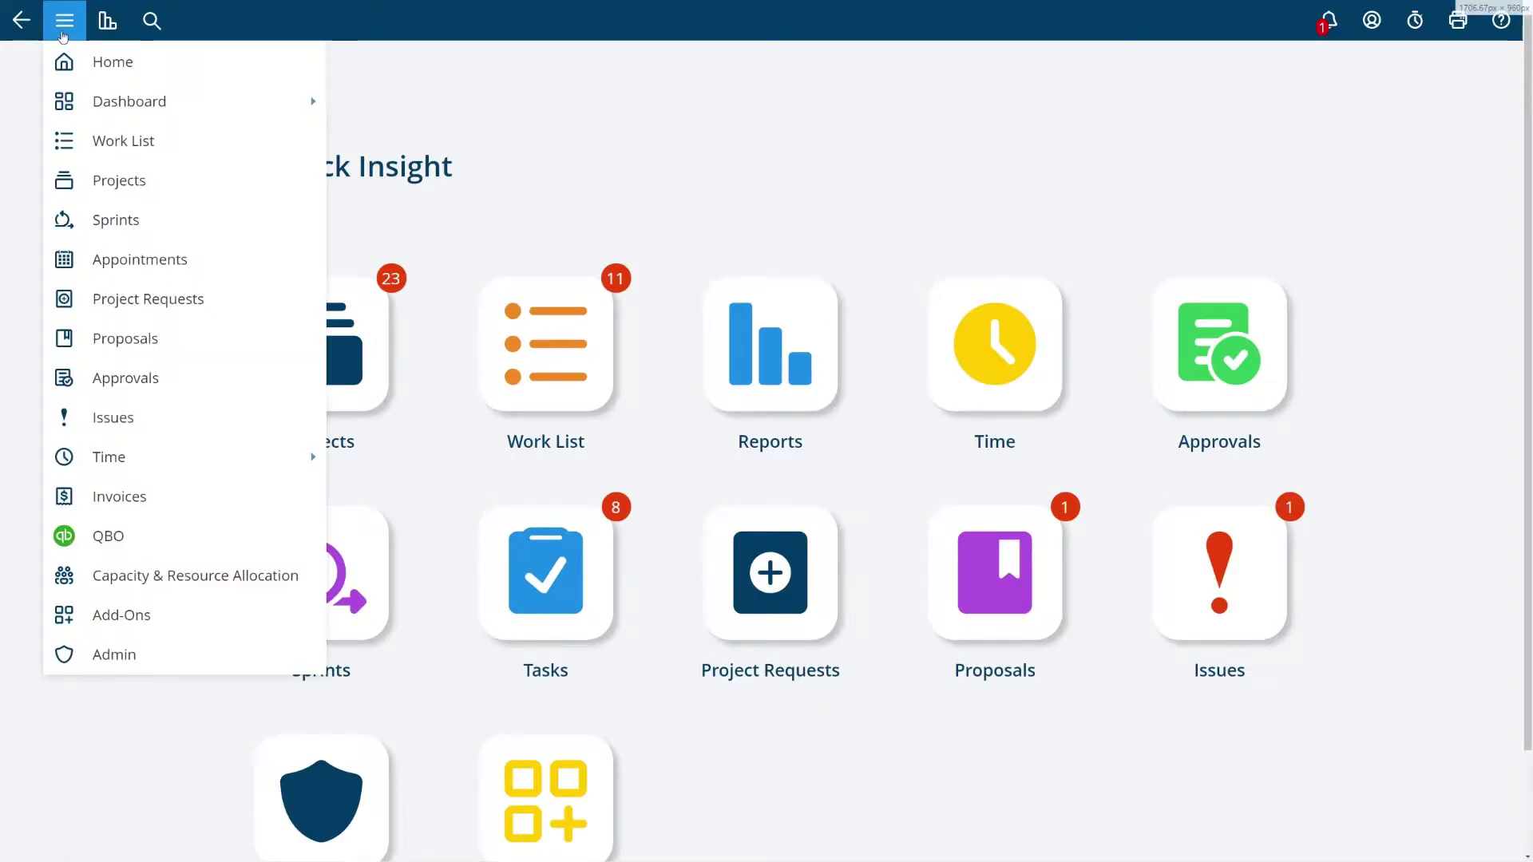
click(94, 77)
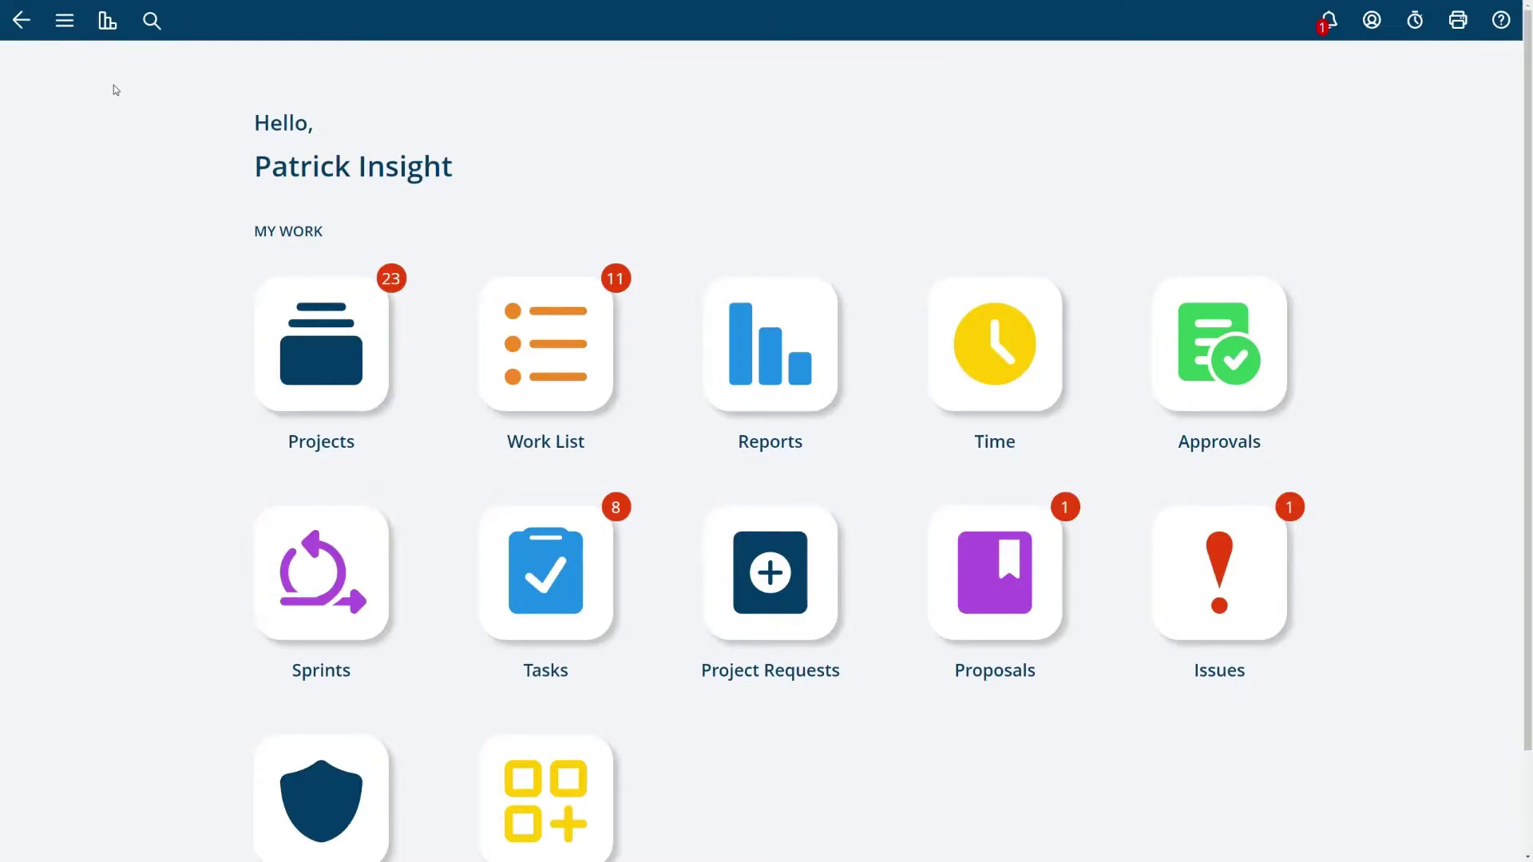
click(107, 33)
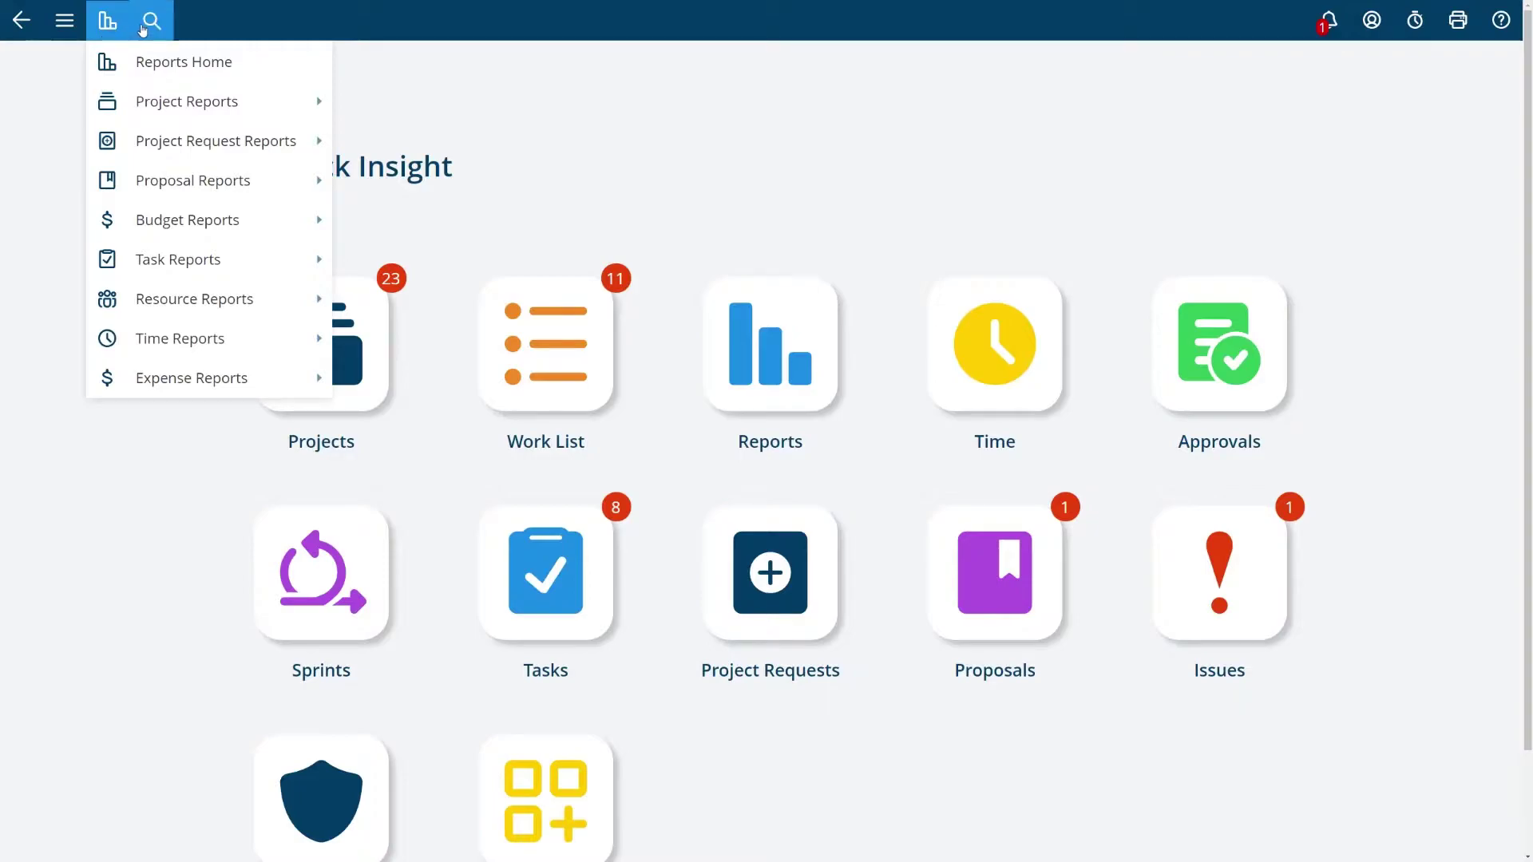
click(142, 30)
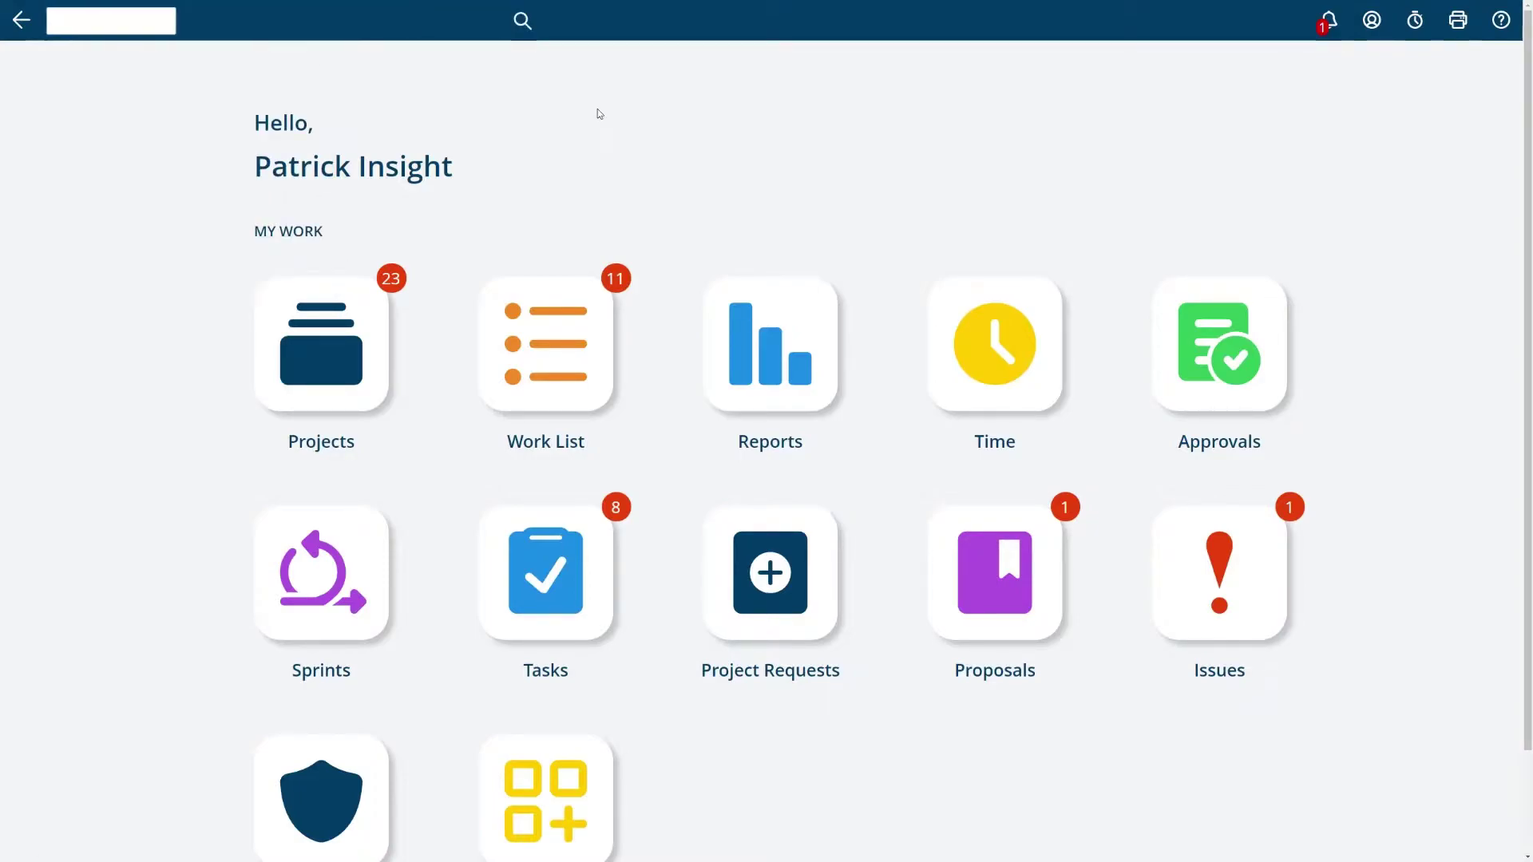
- Look through the notifications, account options, and help menus in the top bar
click(1341, 32)
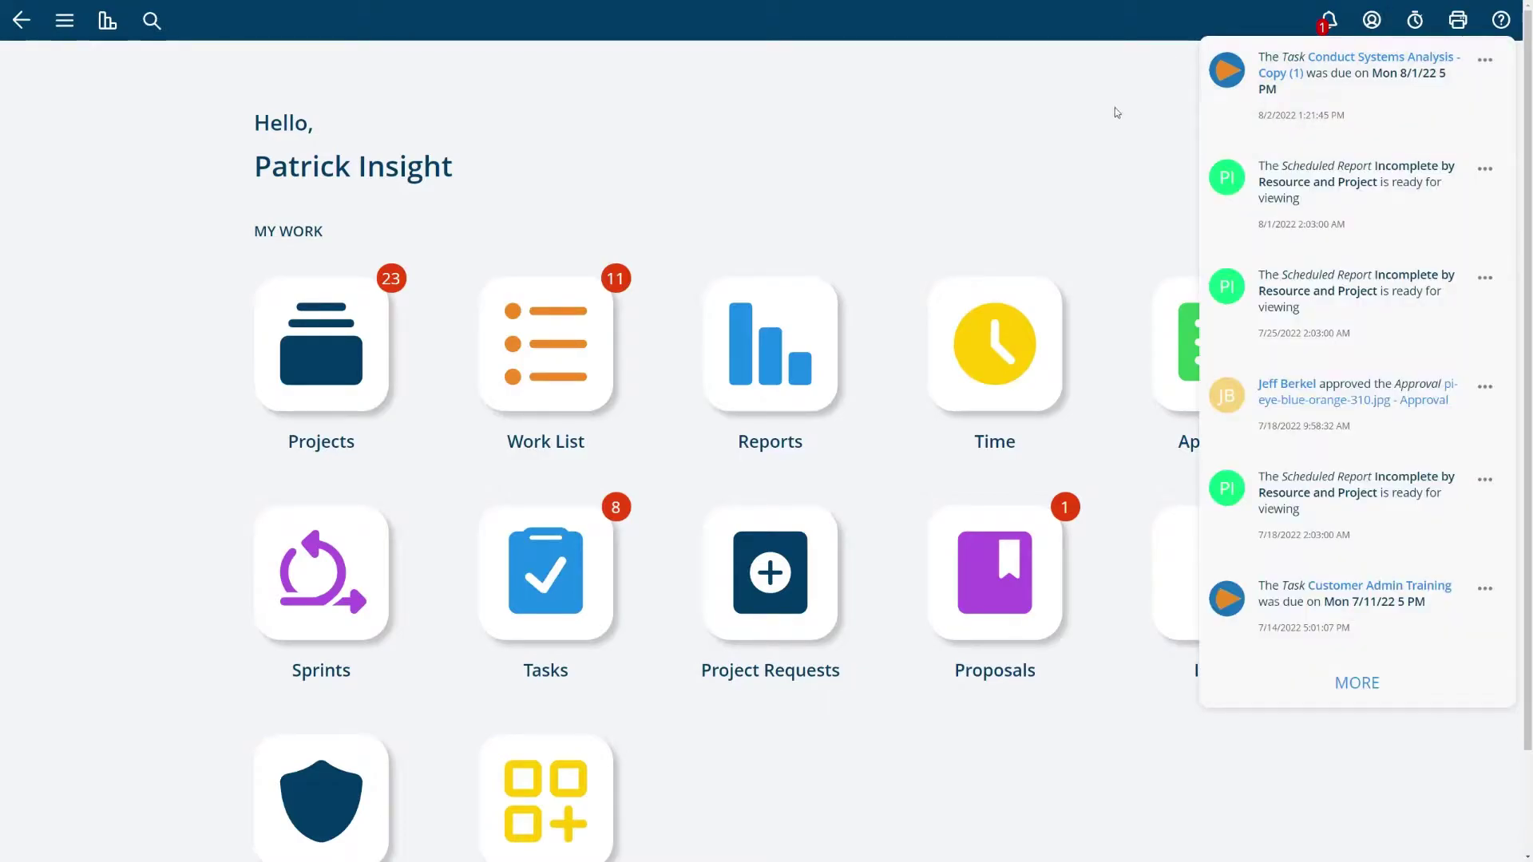
click(1116, 112)
click(1372, 21)
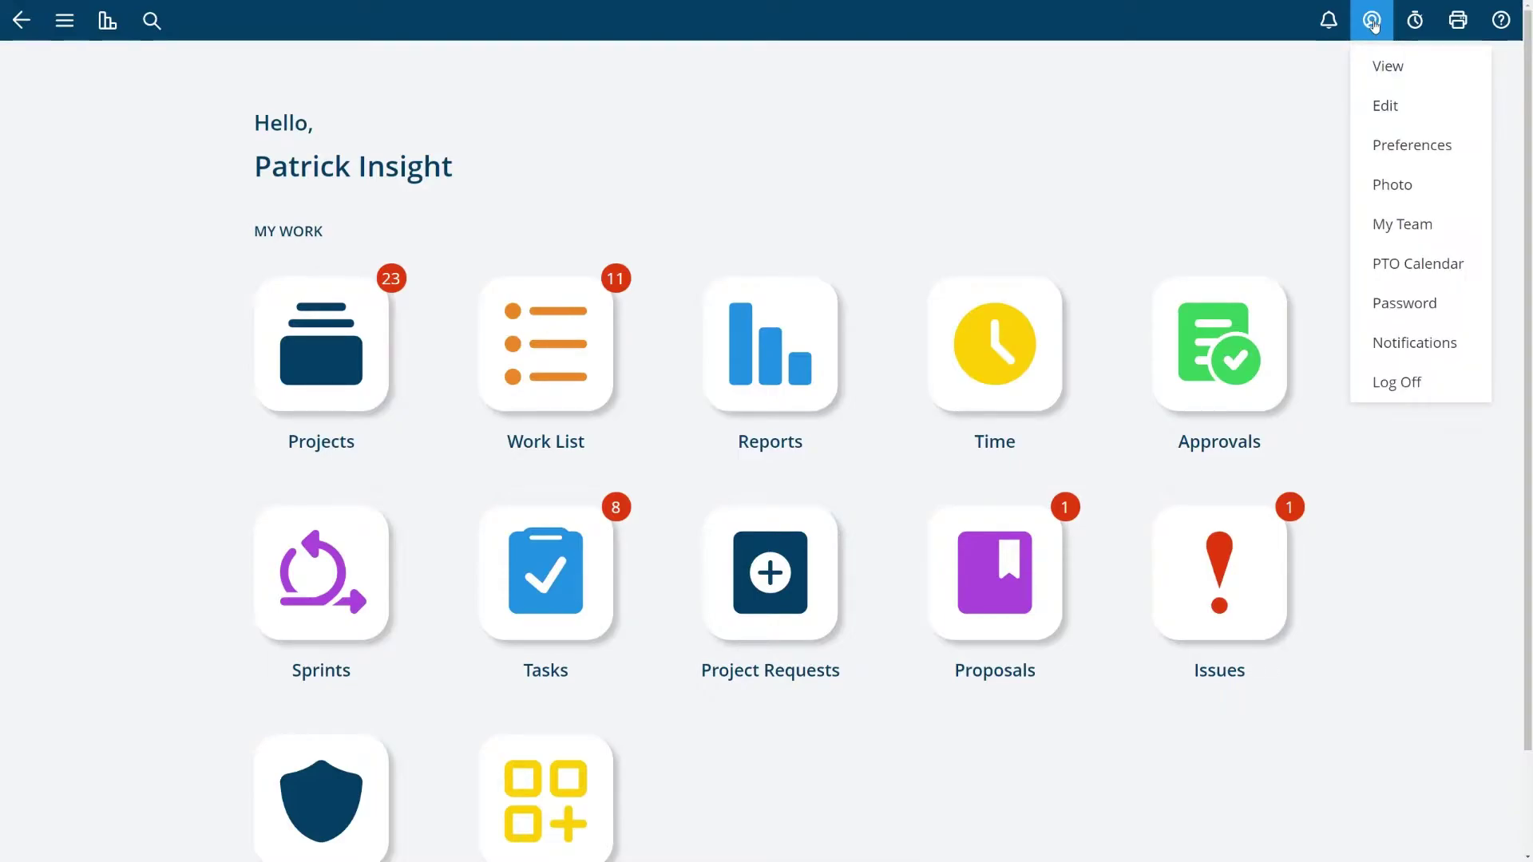
click(1314, 65)
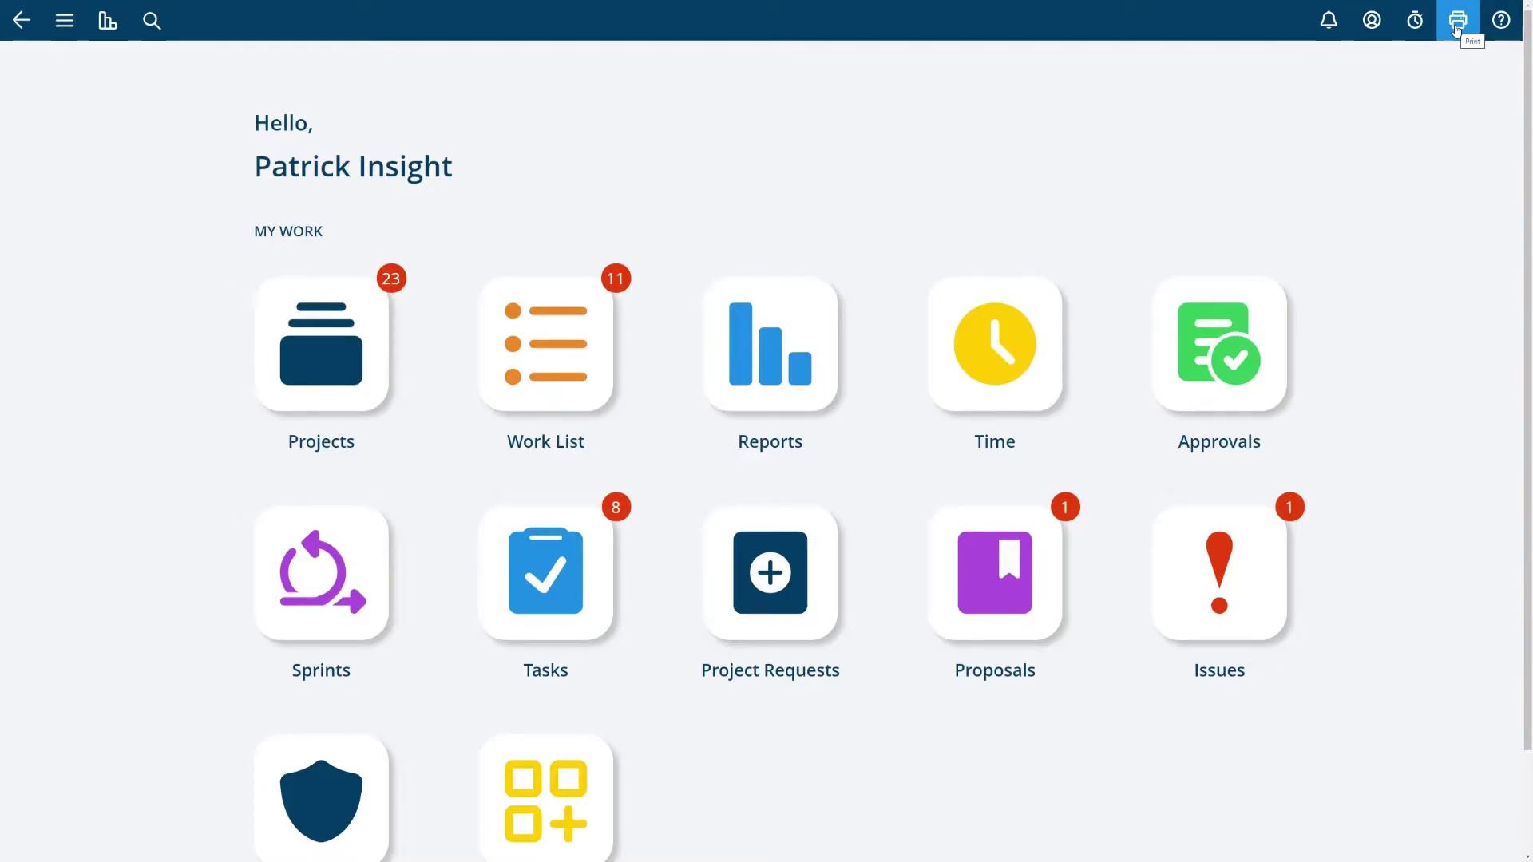
click(1498, 36)
- Scroll through Projects Home, then go back to the home dashboard
scroll(1273, 693, down, 1)
scroll(1273, 693, up, 1)
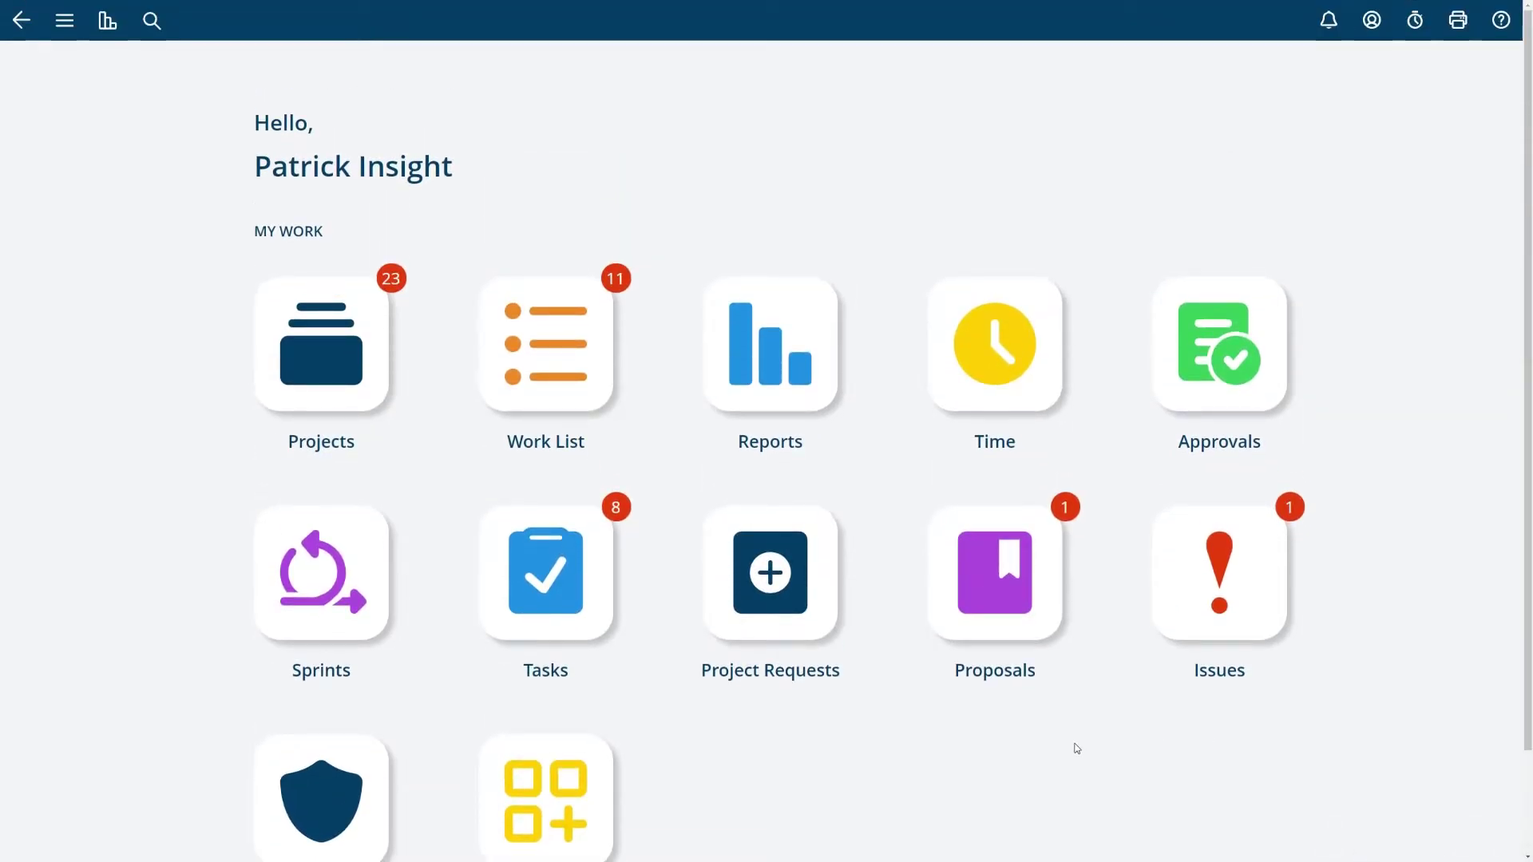
scroll(1077, 748, down, 1)
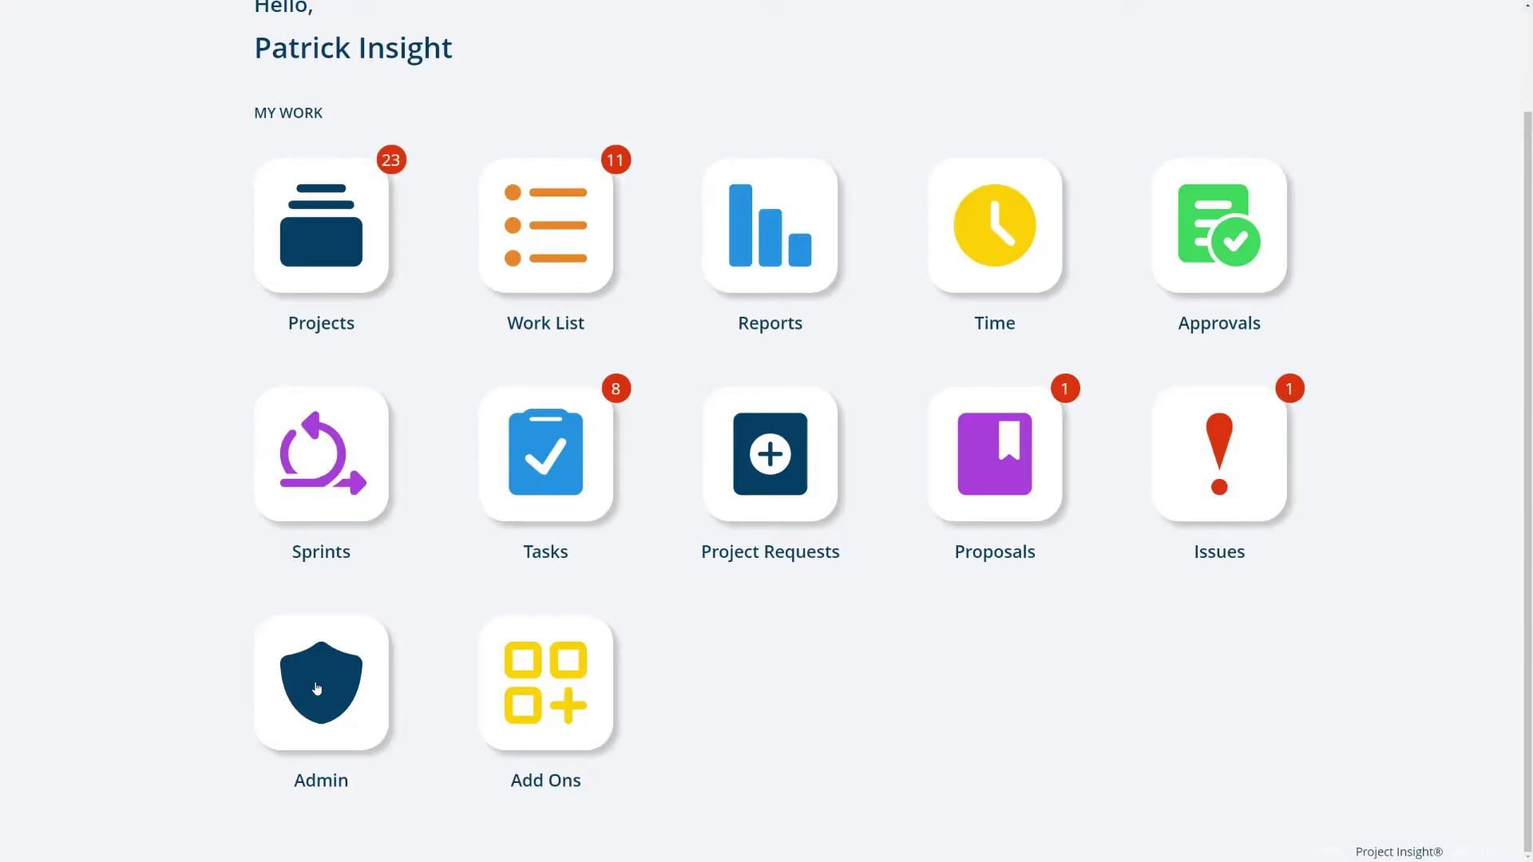
scroll(848, 669, up, 2)
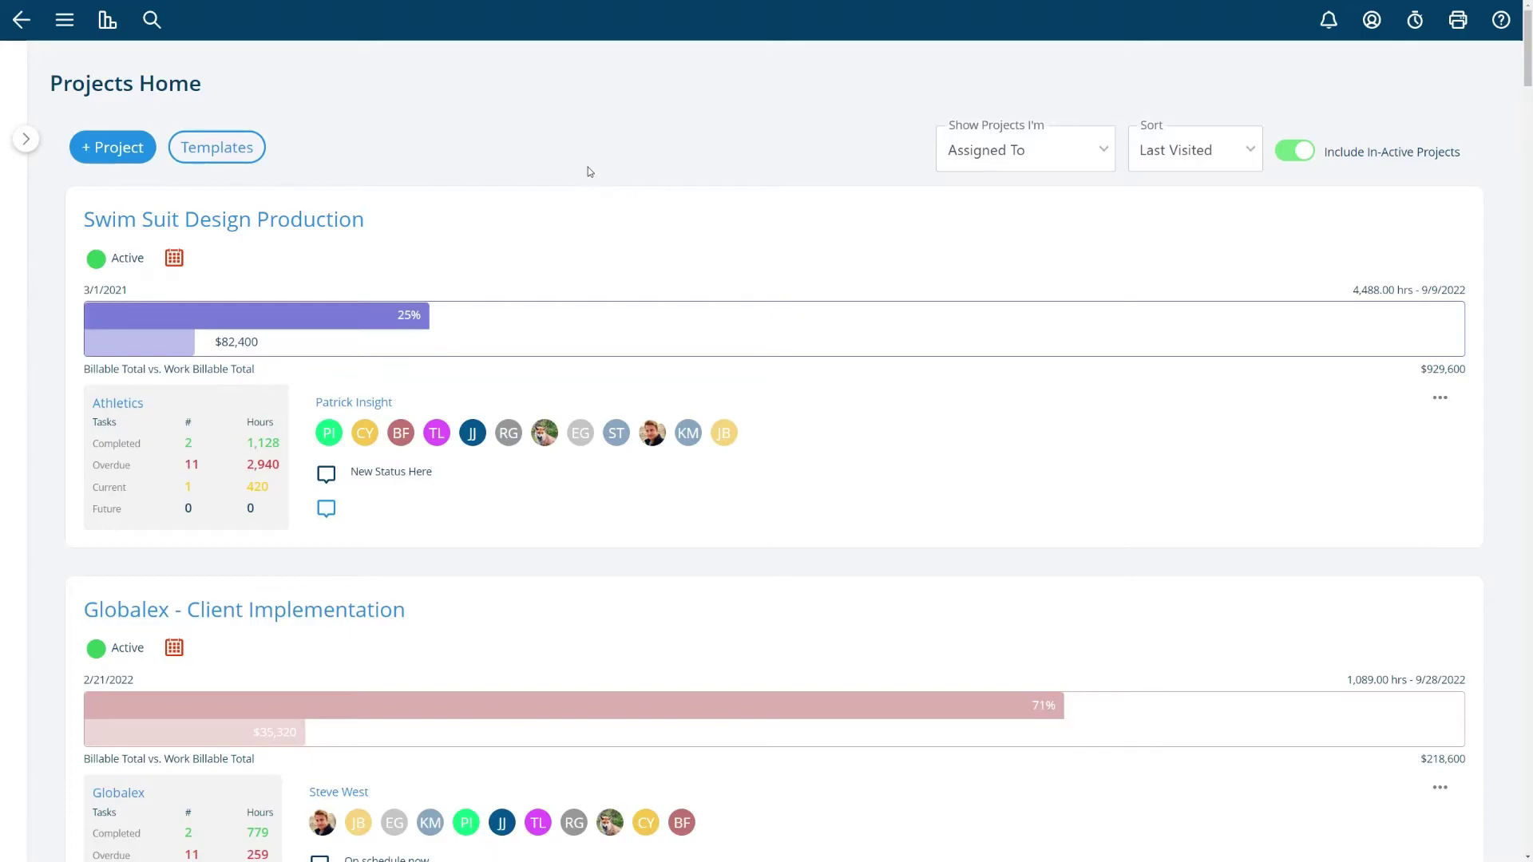
click(21, 20)
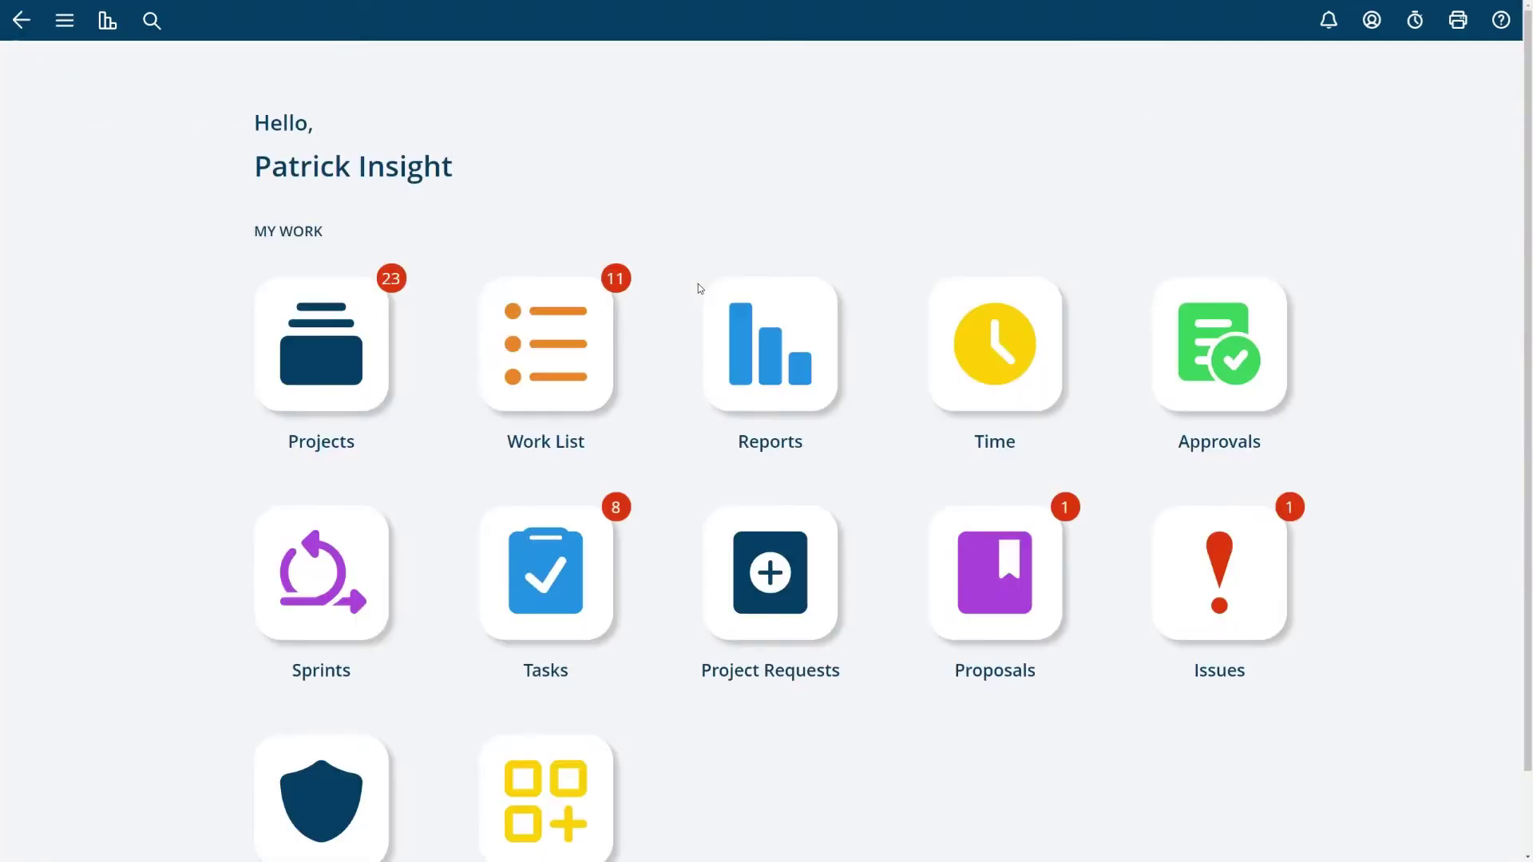
- Open My Work List and bring up the Not Started status of Conduct Systems Analysis
click(564, 338)
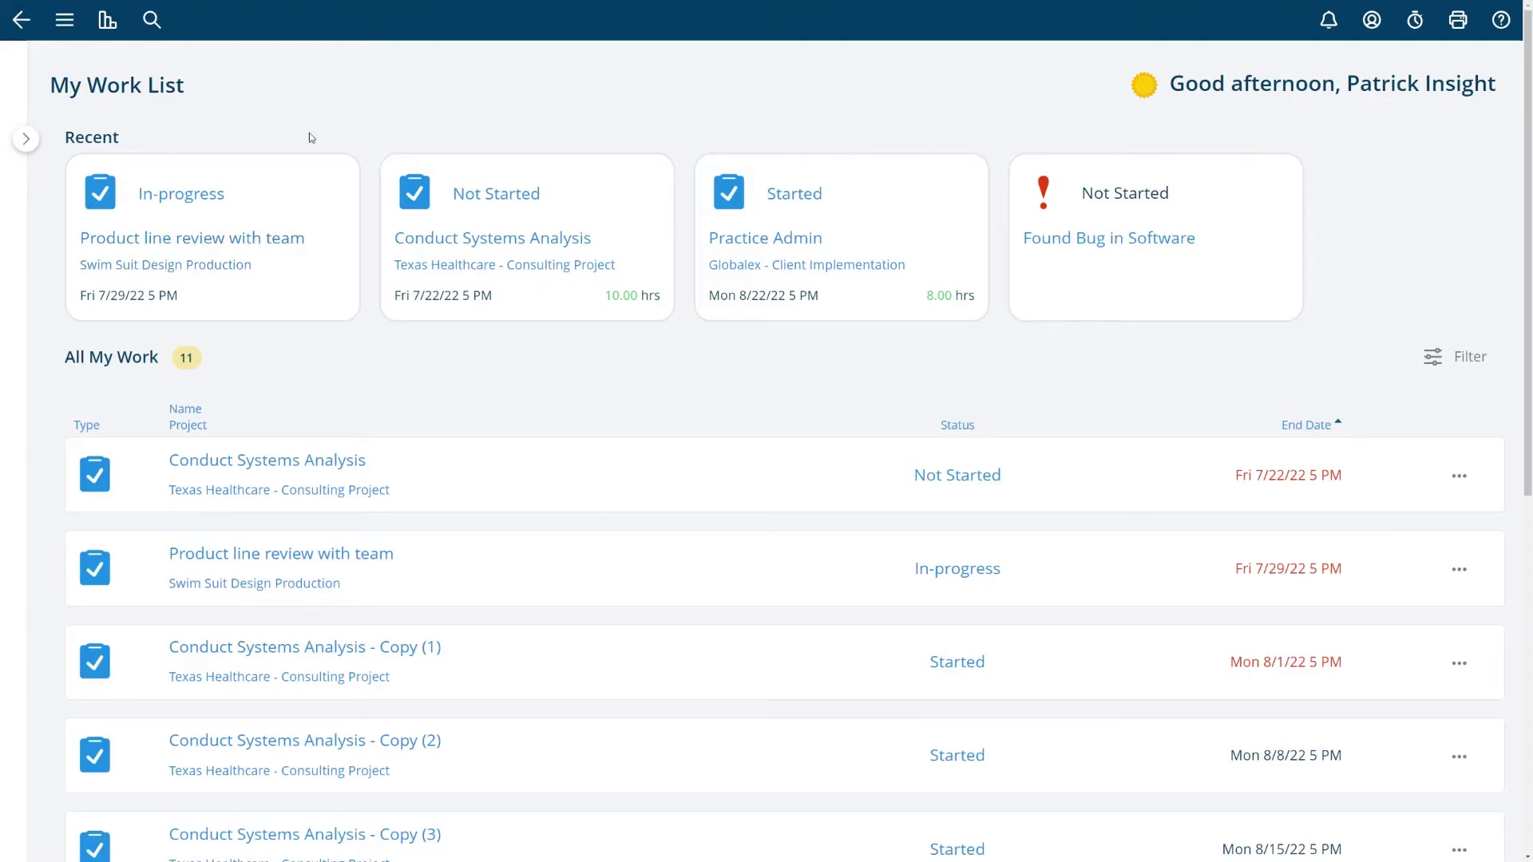
scroll(559, 407, down, 1)
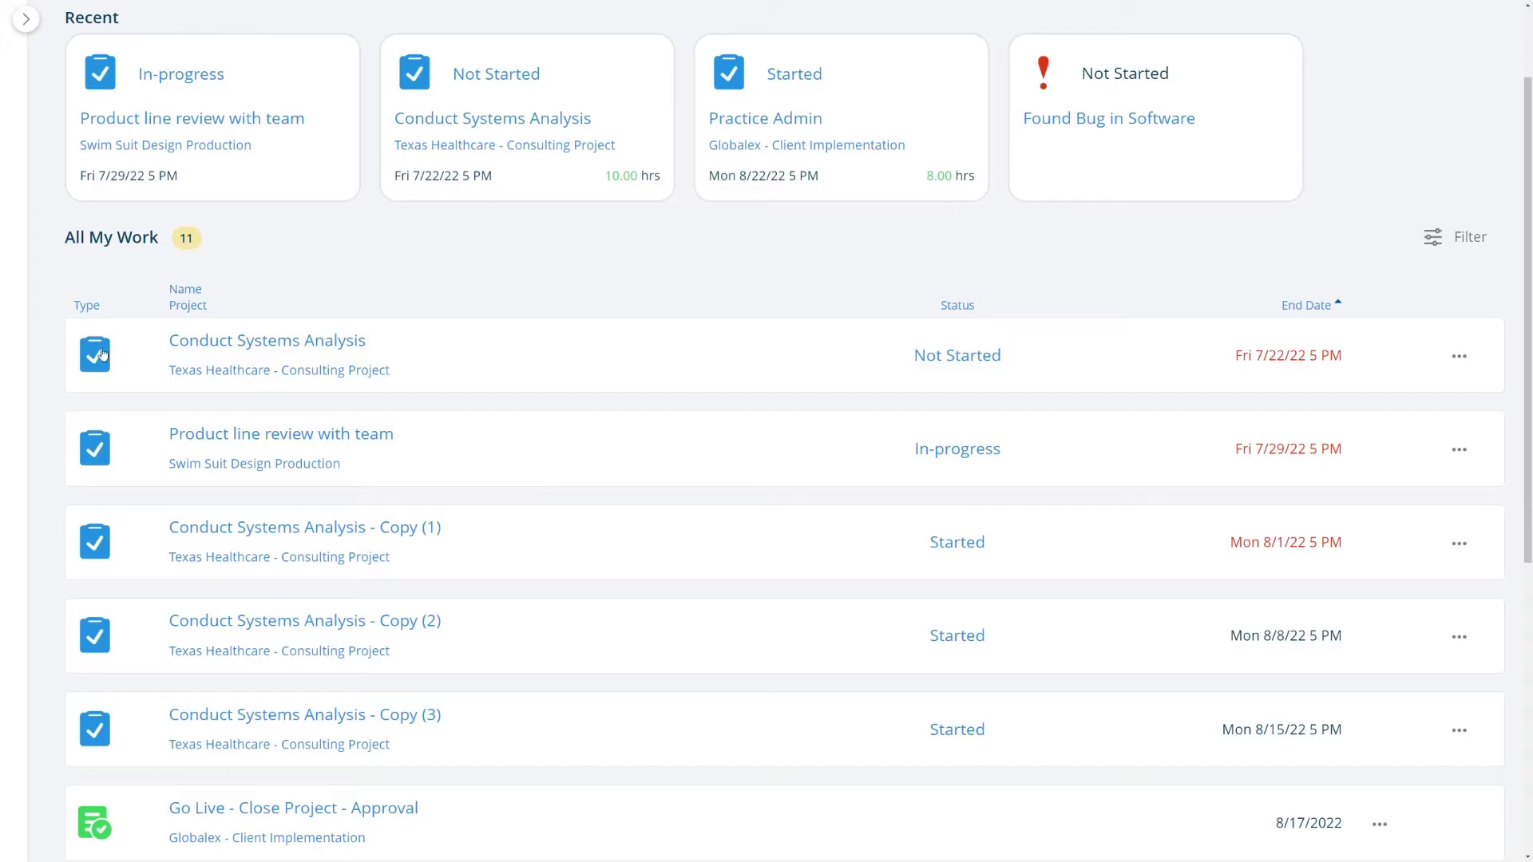
scroll(84, 479, down, 3)
scroll(89, 519, down, 2)
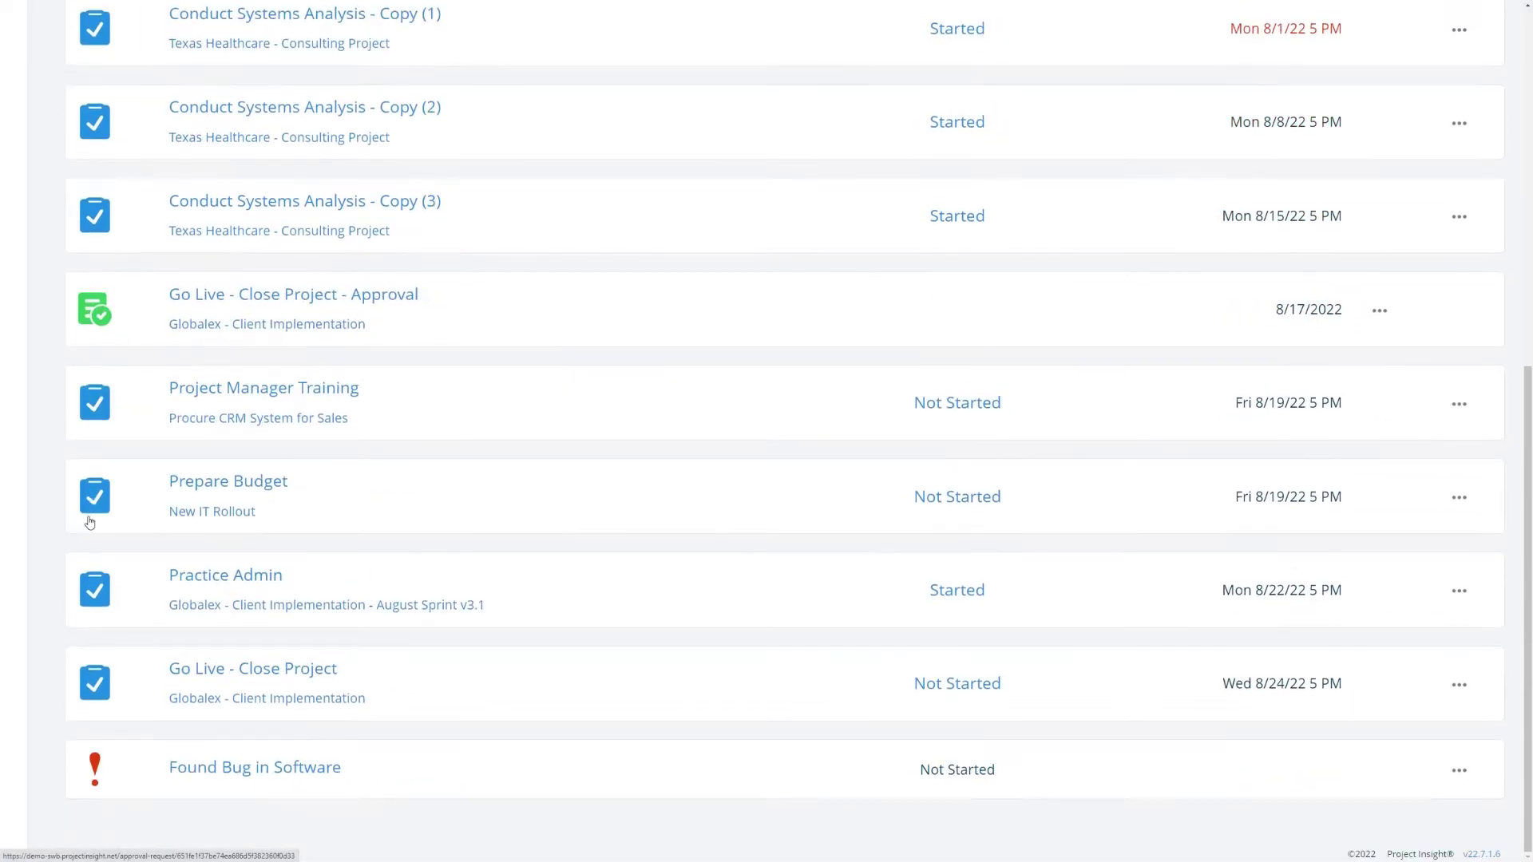
scroll(89, 522, up, 6)
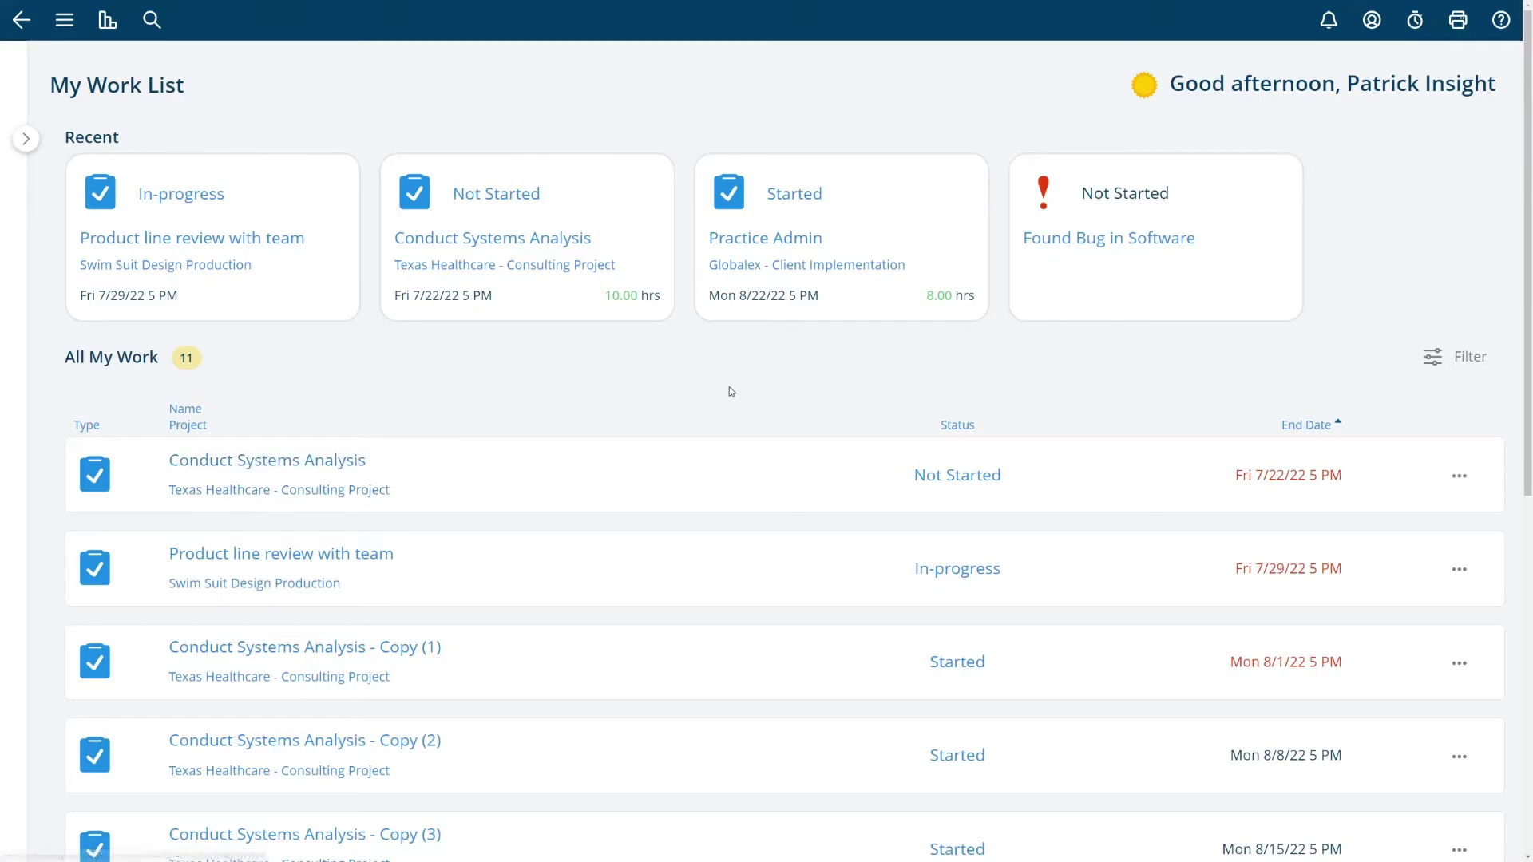
scroll(730, 387, down, 1)
click(958, 418)
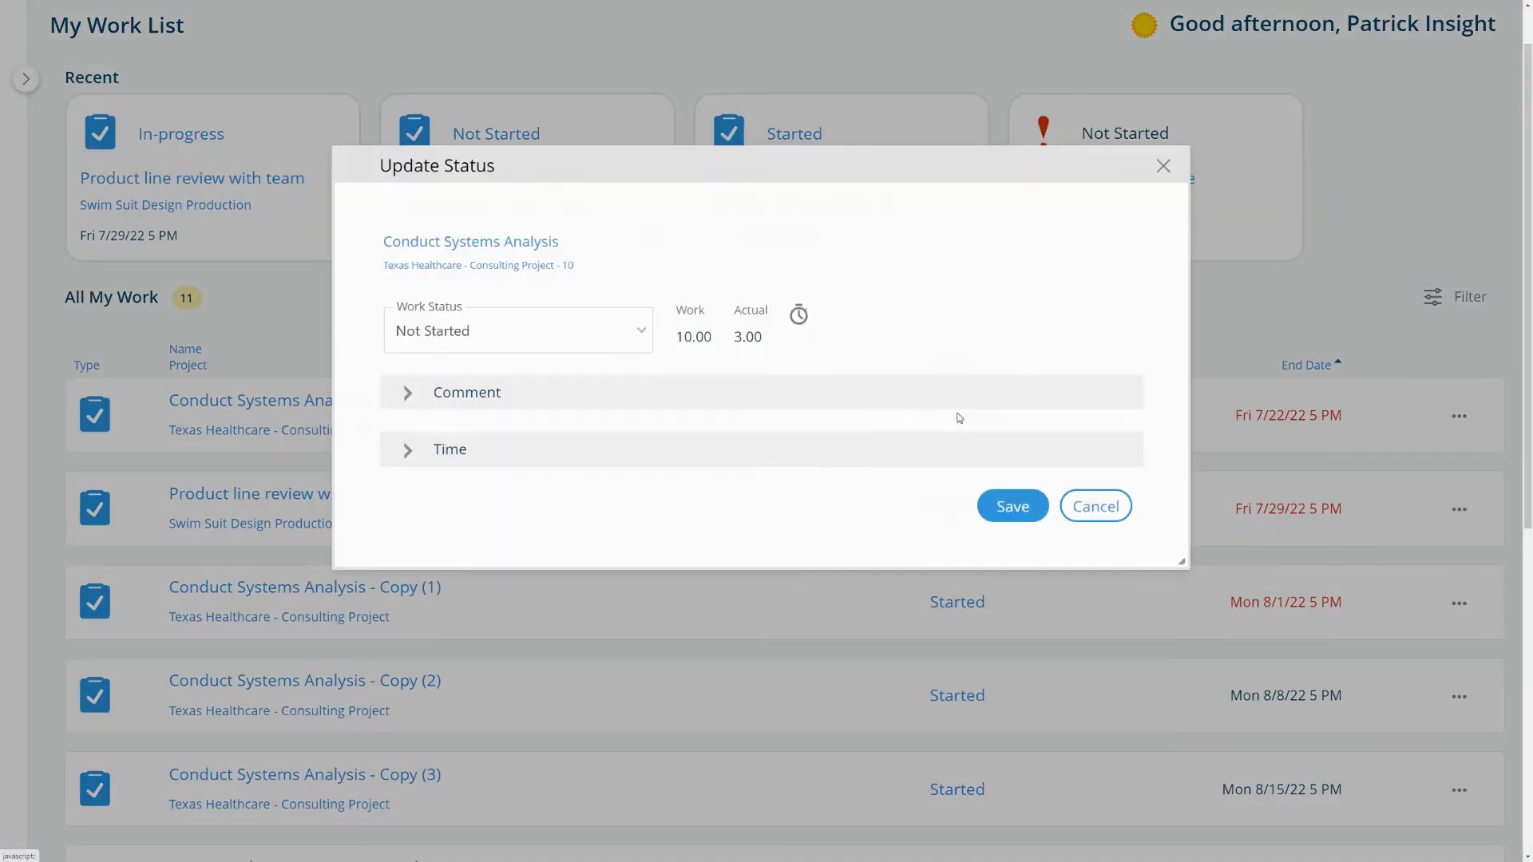
- Set Work Status to Done and add a comment mentioning a teammate: 'I need help on this task'
click(508, 317)
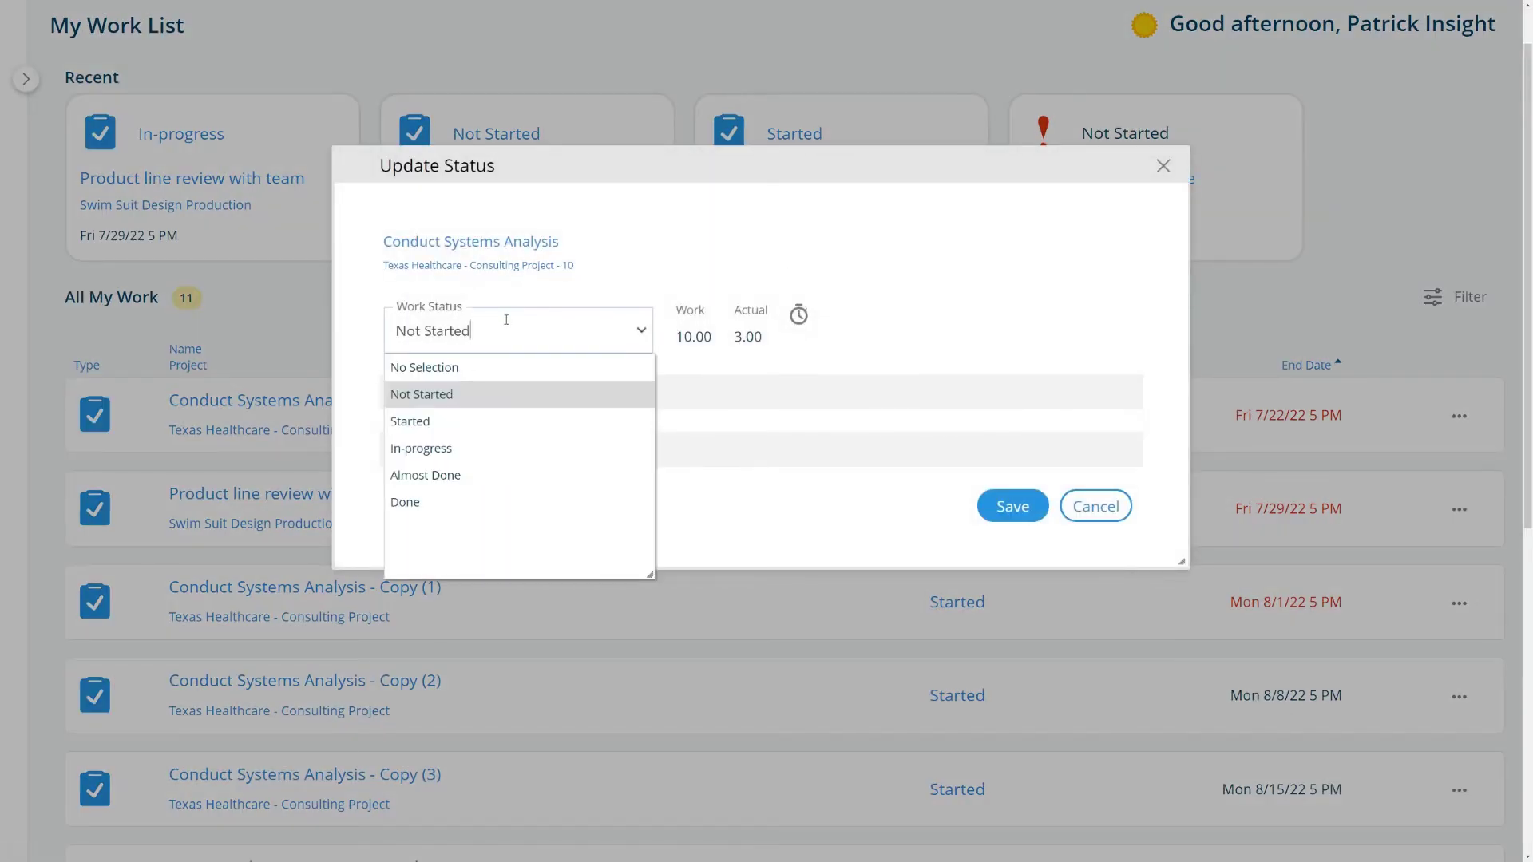
click(447, 502)
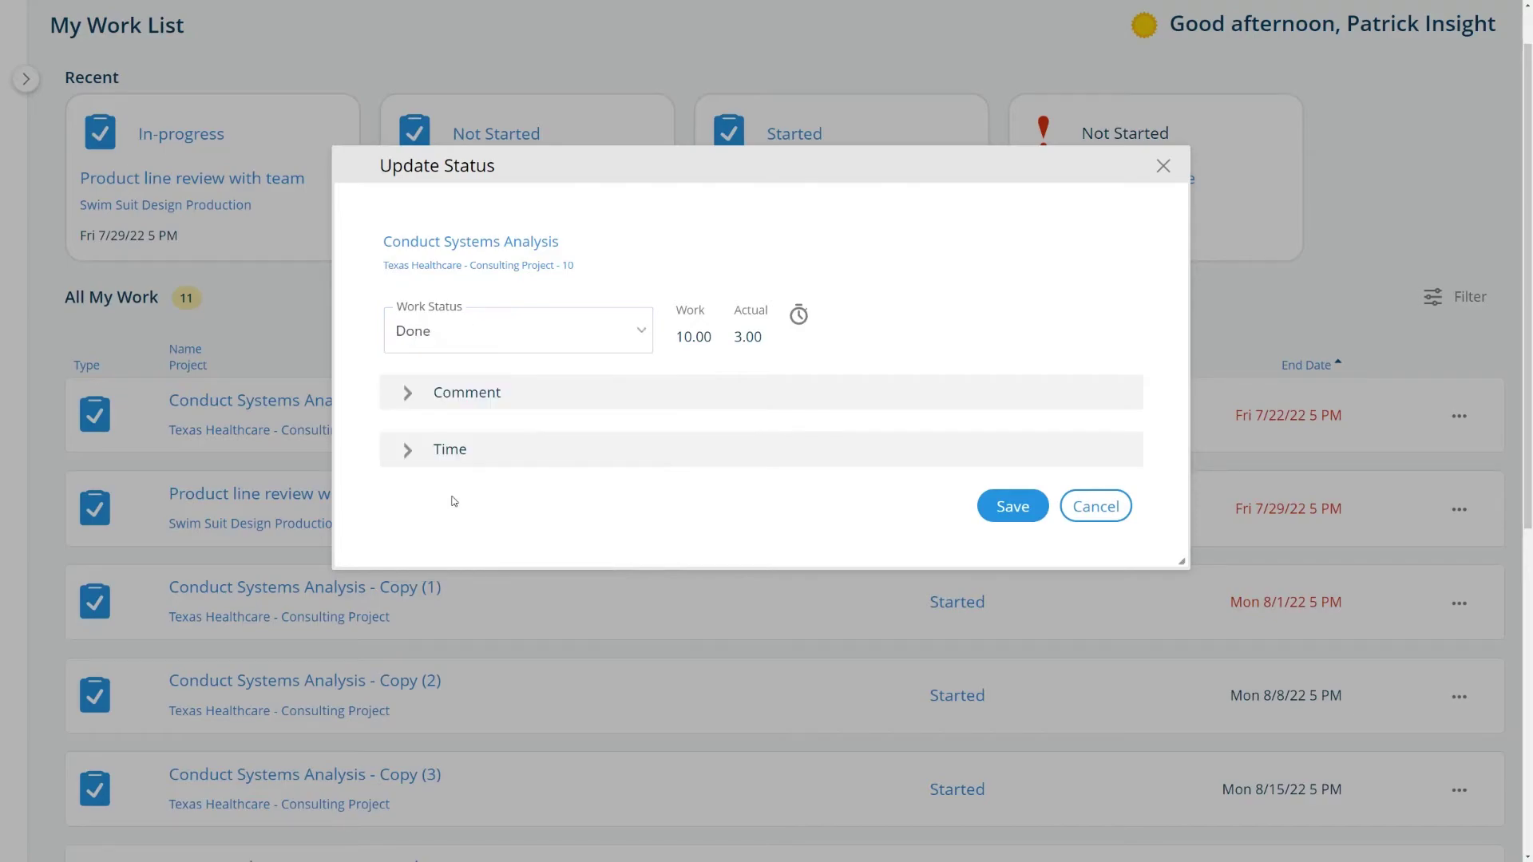
click(404, 402)
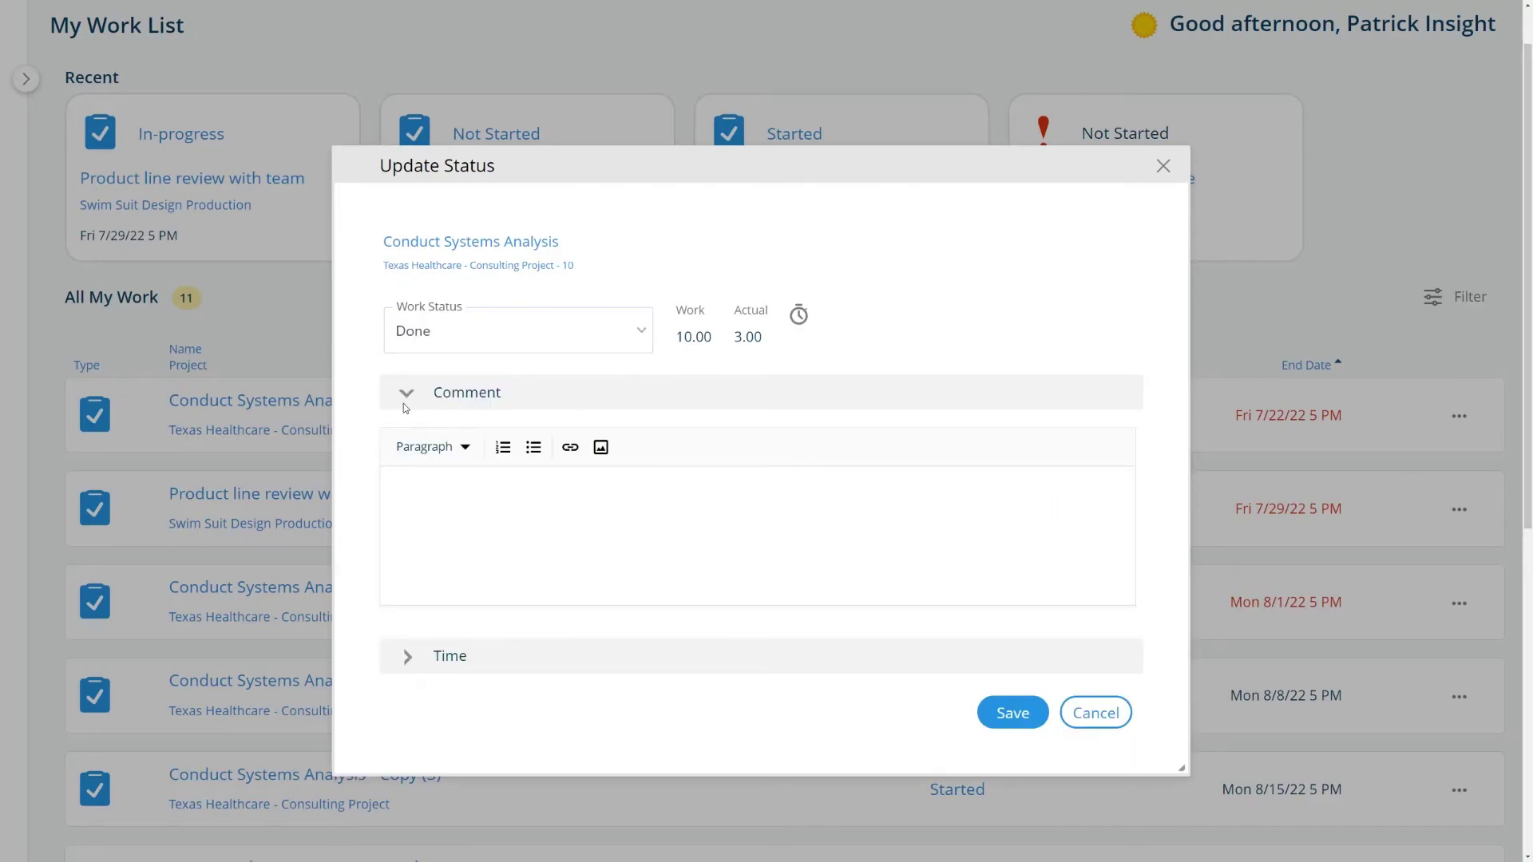
click(468, 504)
text(@E)
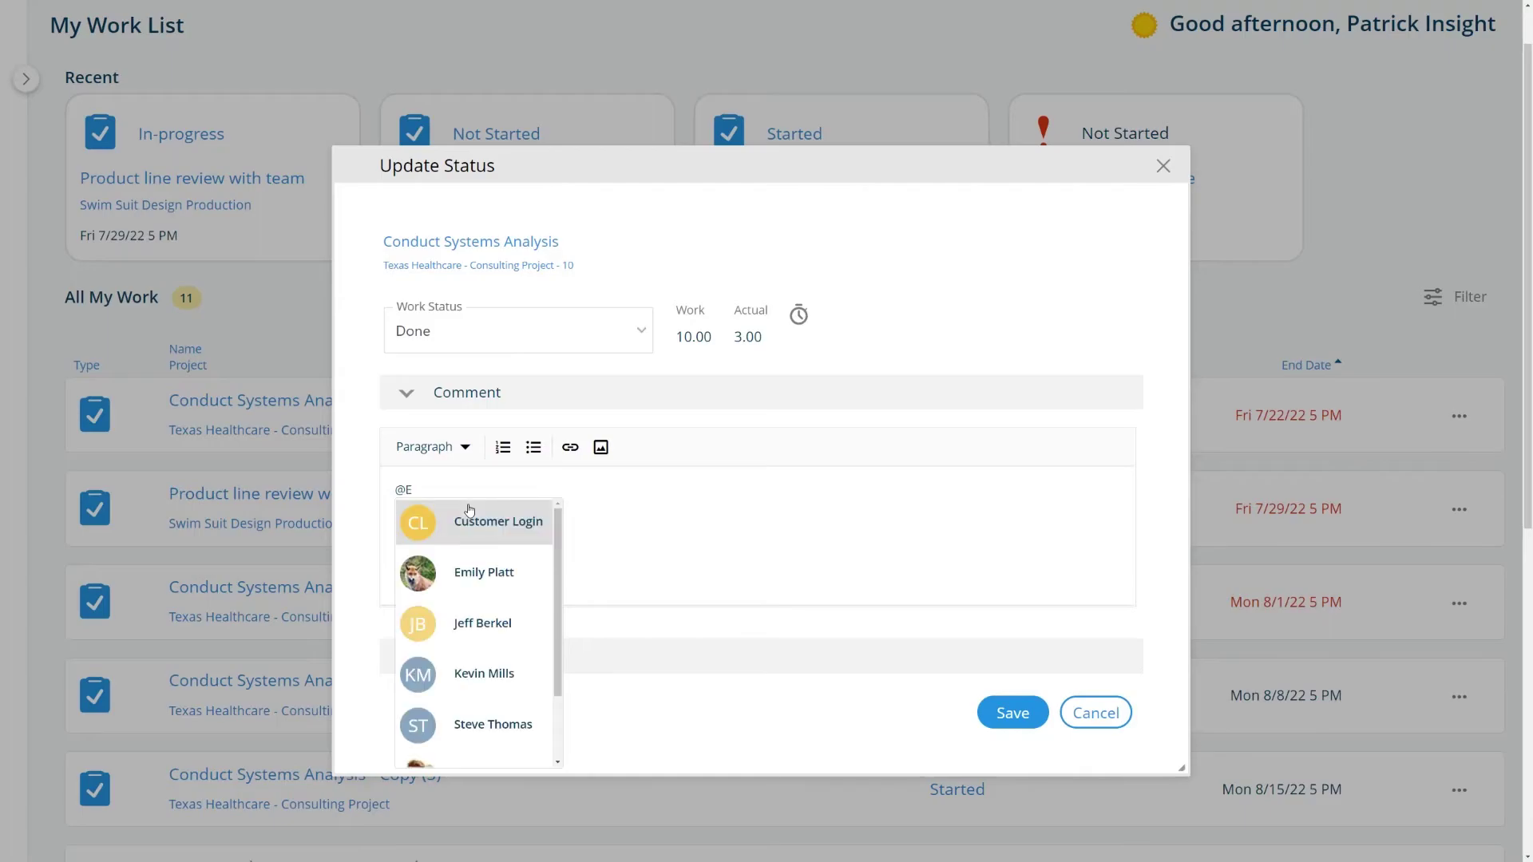
key(Down)
key(Down)
key(Return)
text(I ne)
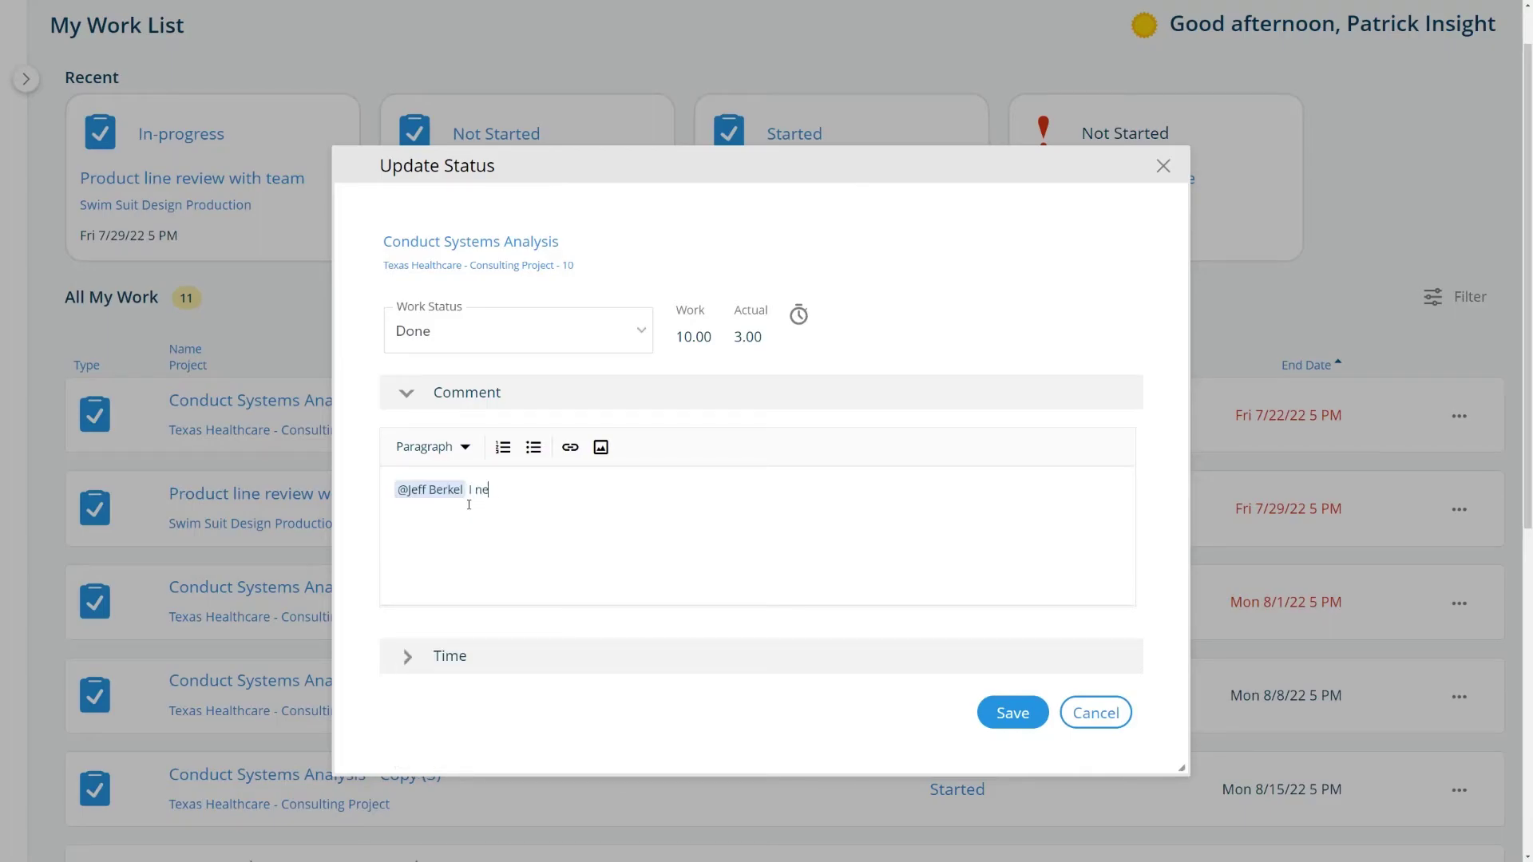
text(ed help on this task)
- Log 1 hour of Design time and save the status update
click(407, 656)
scroll(810, 589, down, 2)
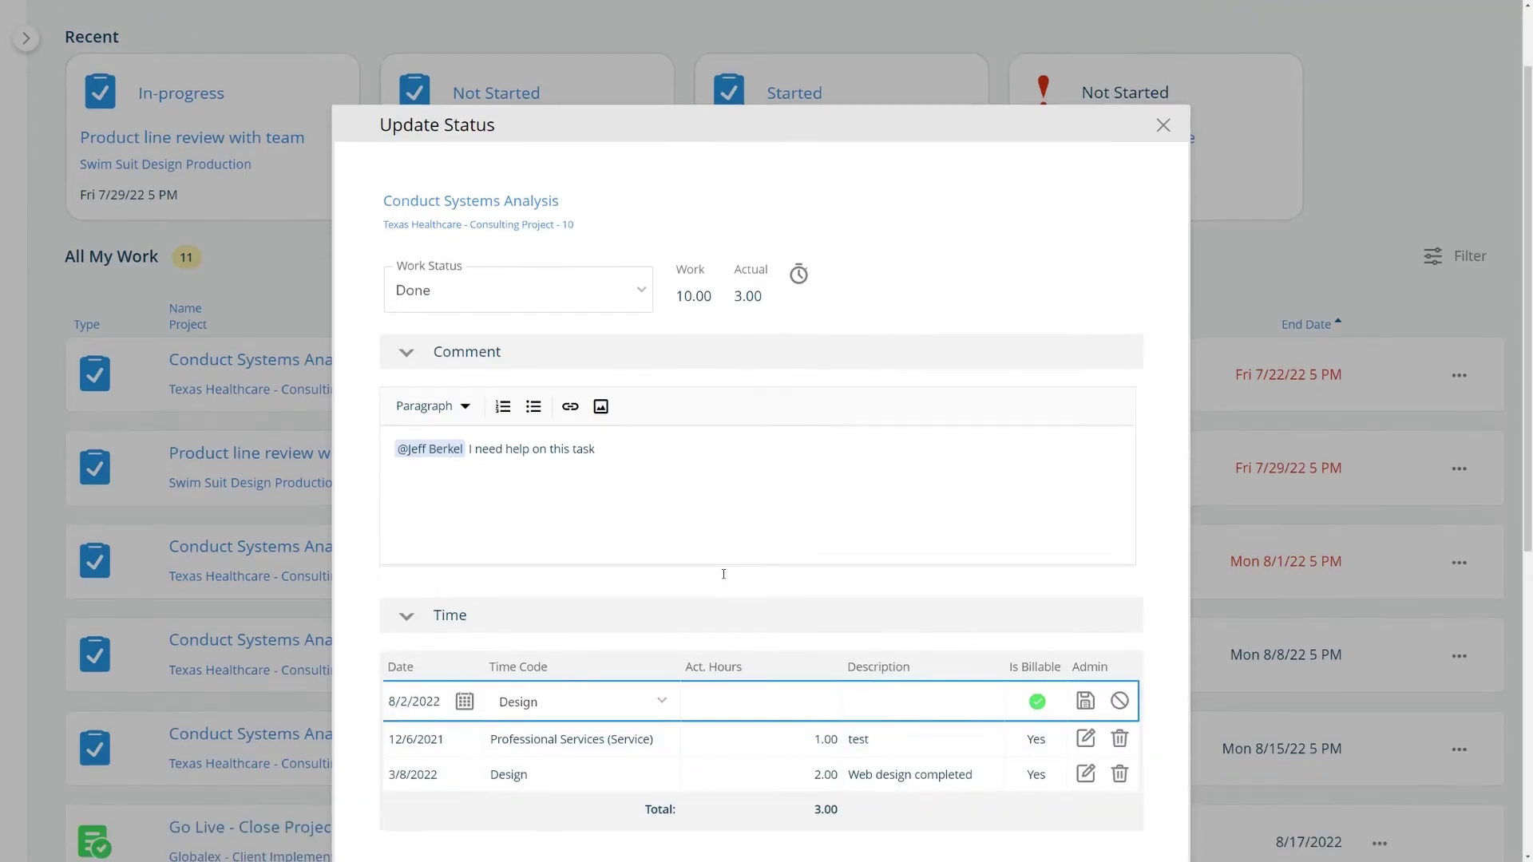
click(819, 561)
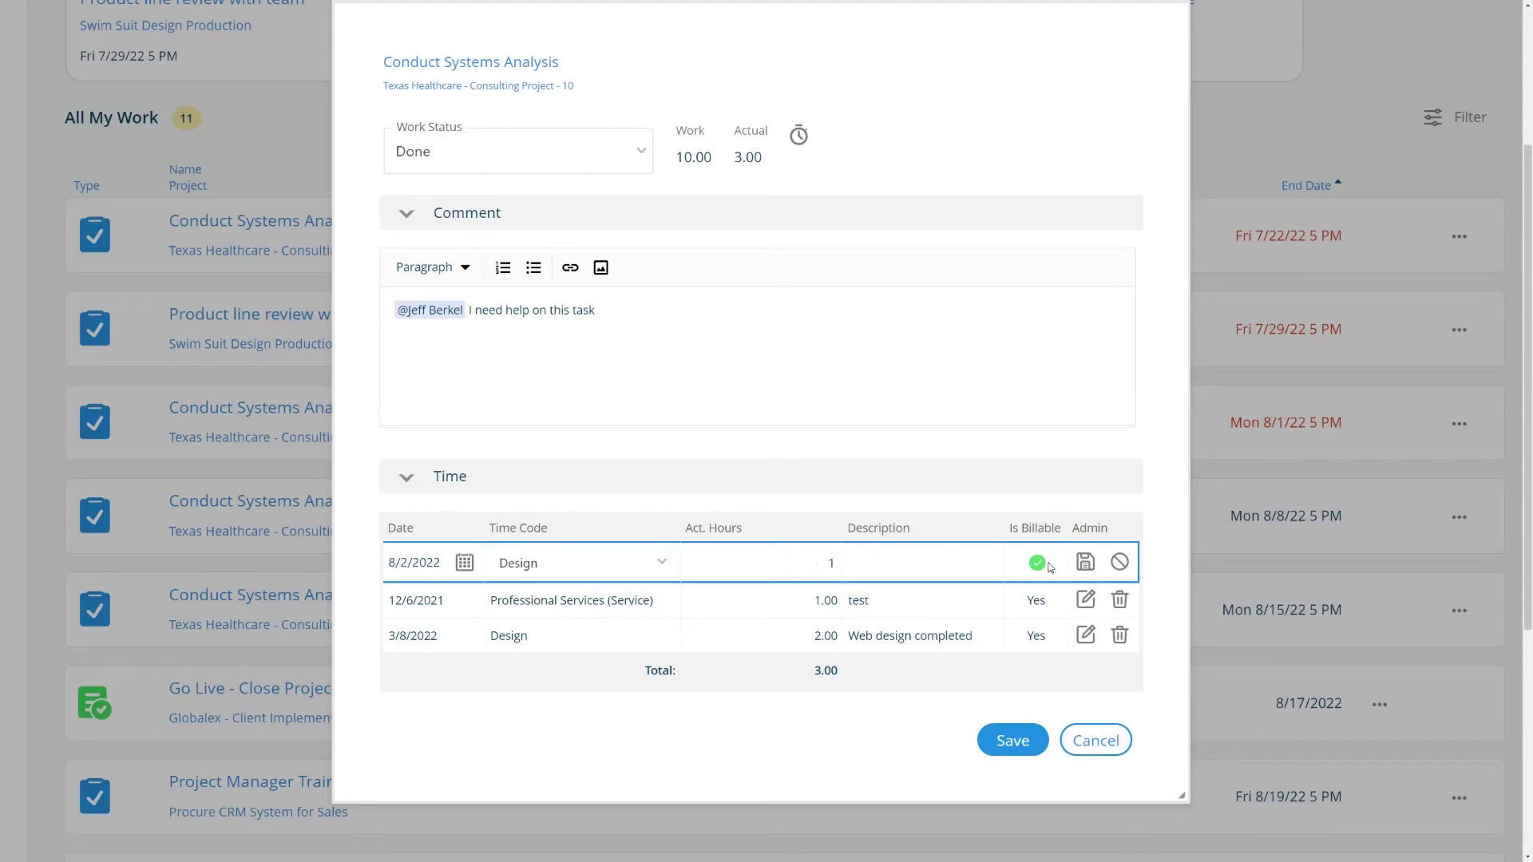
click(1085, 561)
click(1011, 811)
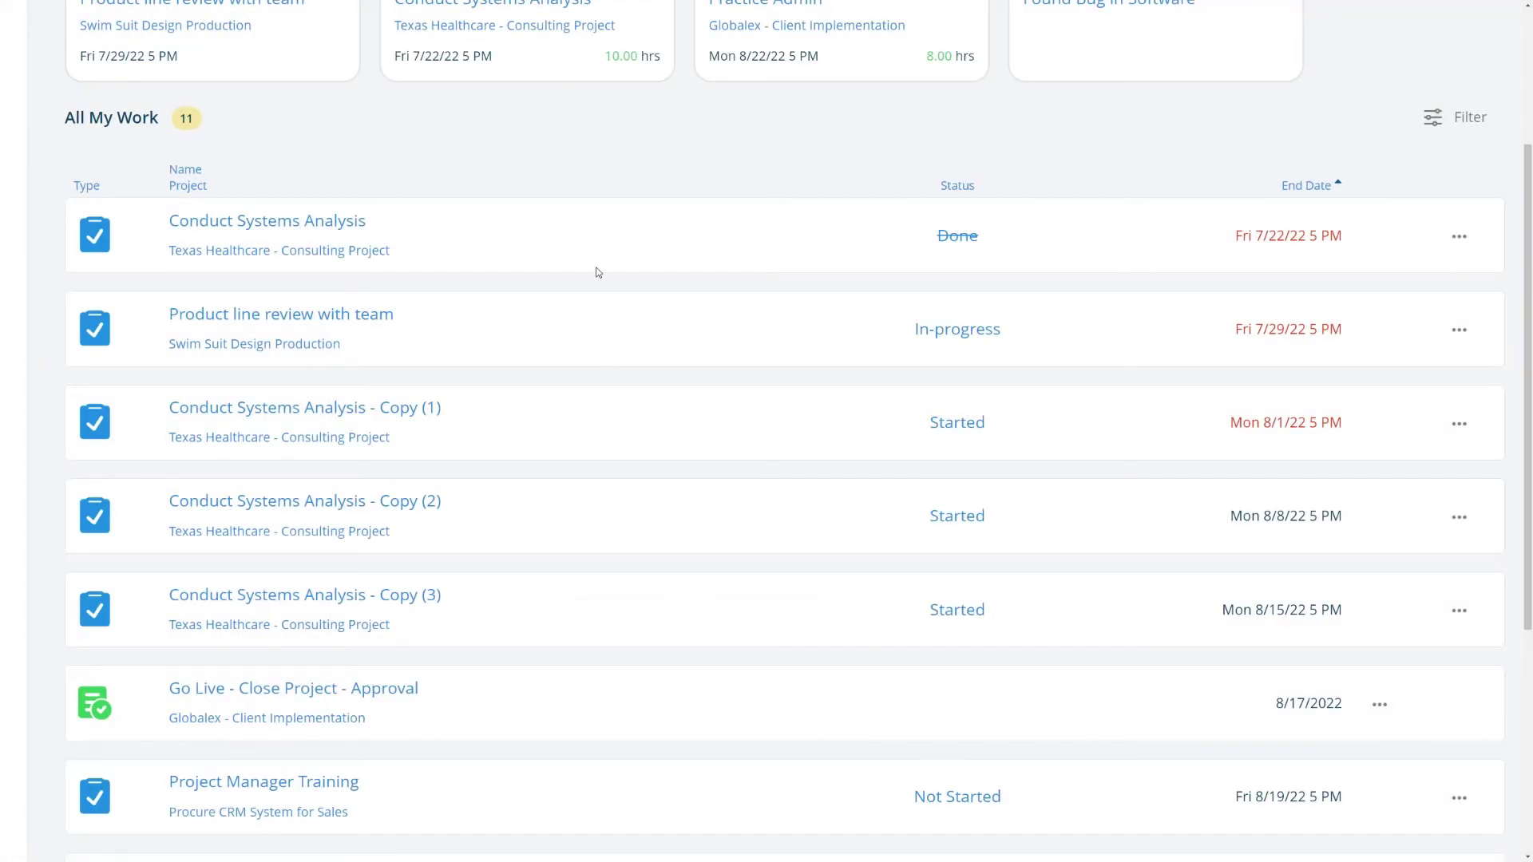
- Scroll the work list, go back to the home dashboard, and open Time Home
scroll(595, 269, up, 3)
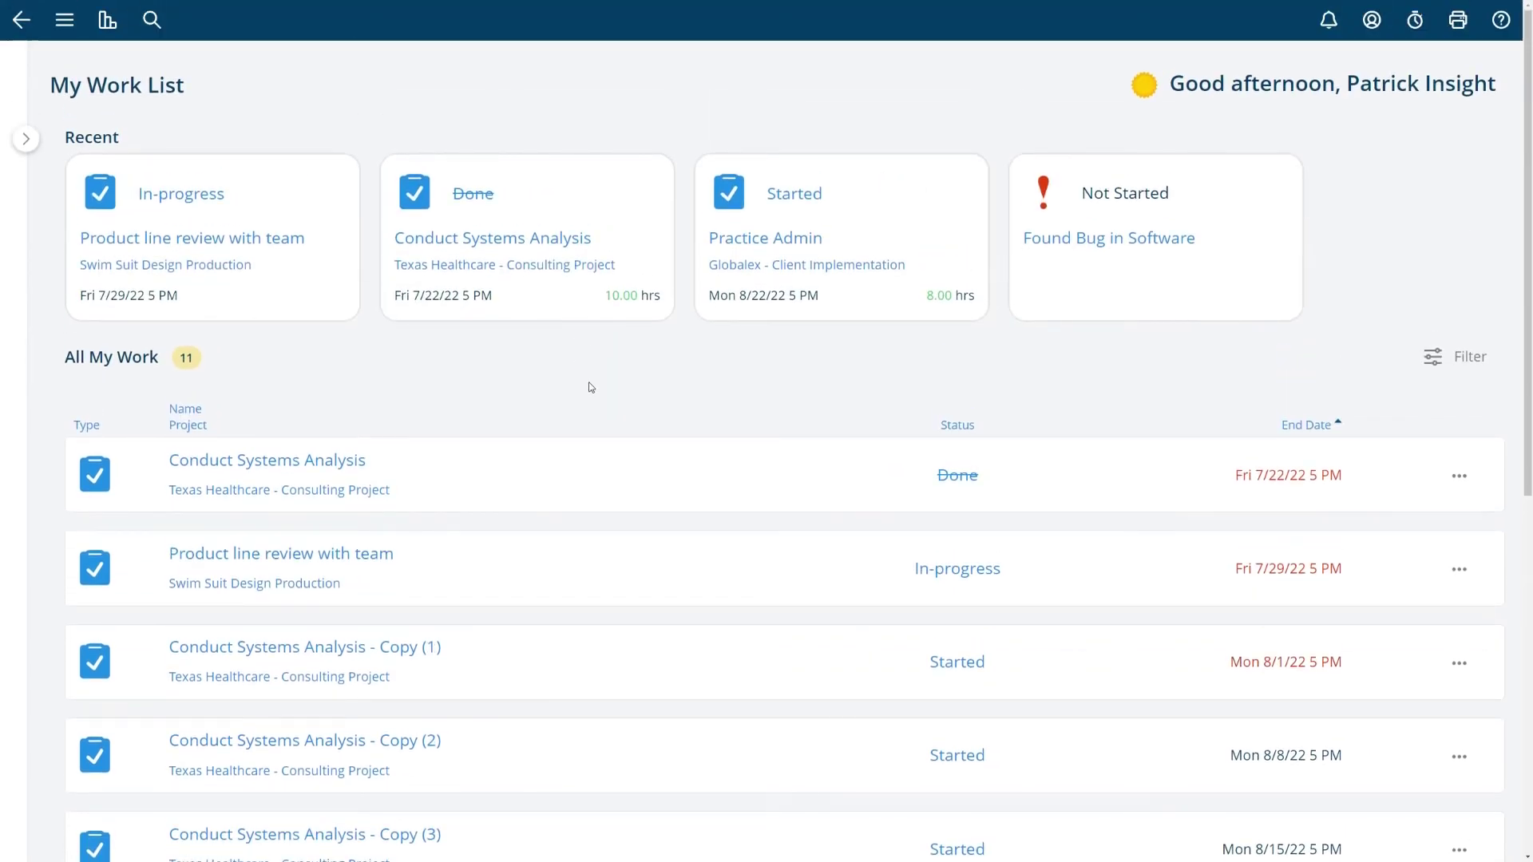
scroll(591, 387, down, 3)
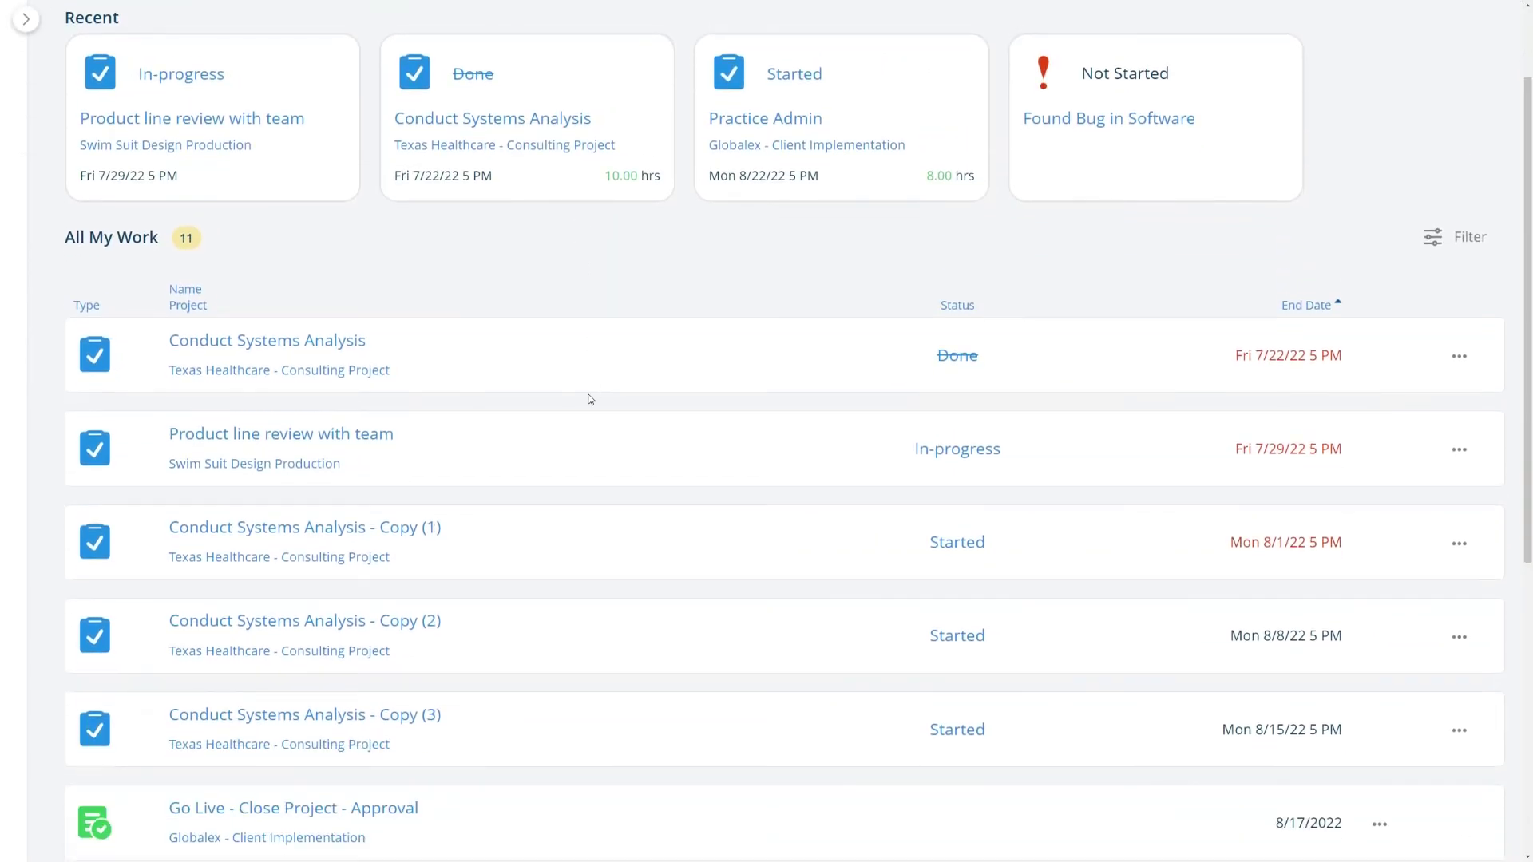
scroll(587, 424, up, 3)
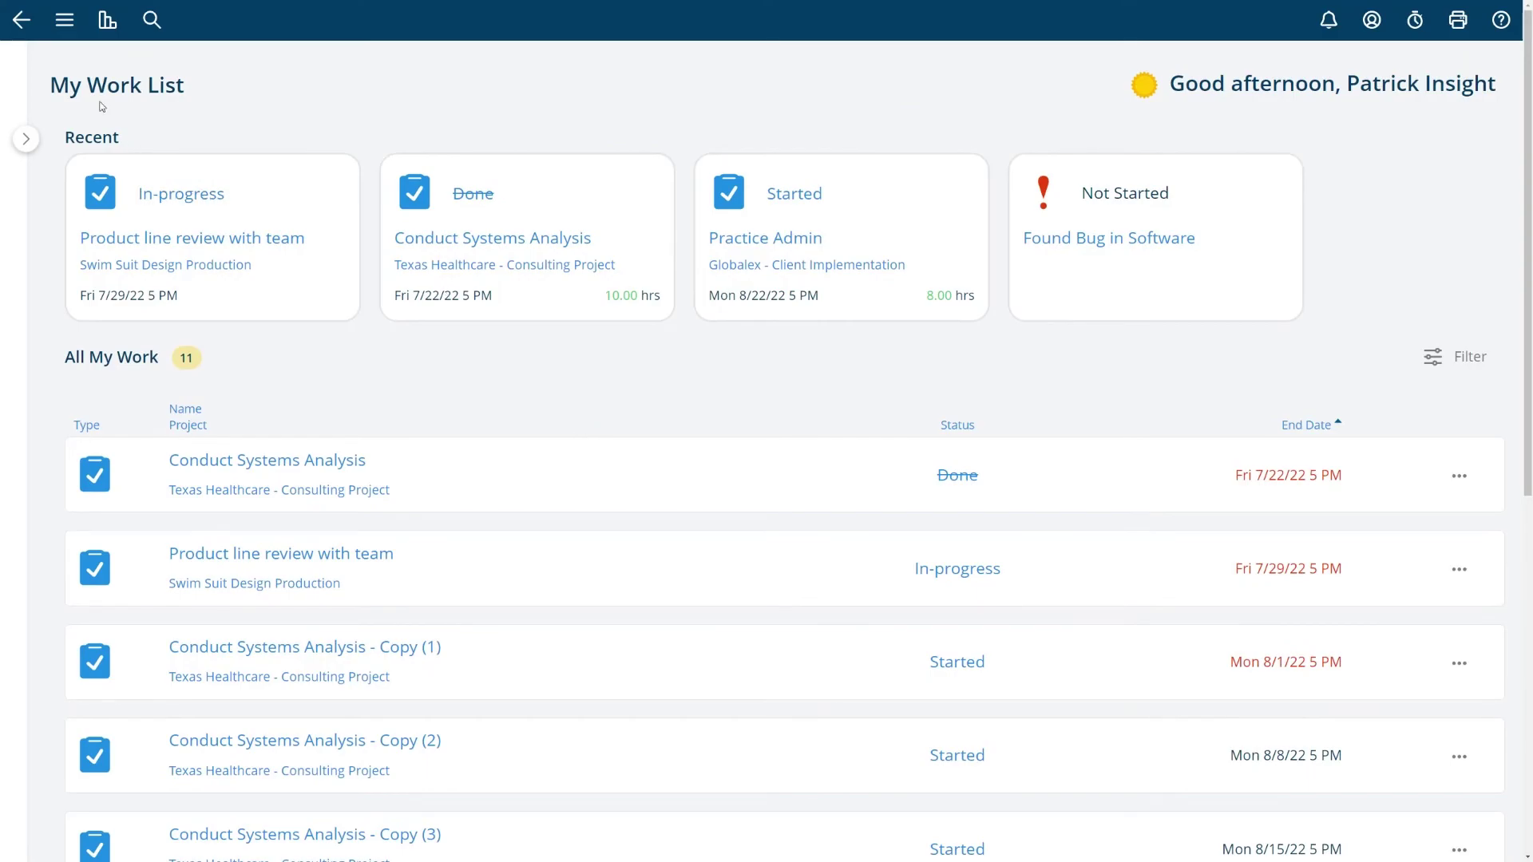
click(21, 20)
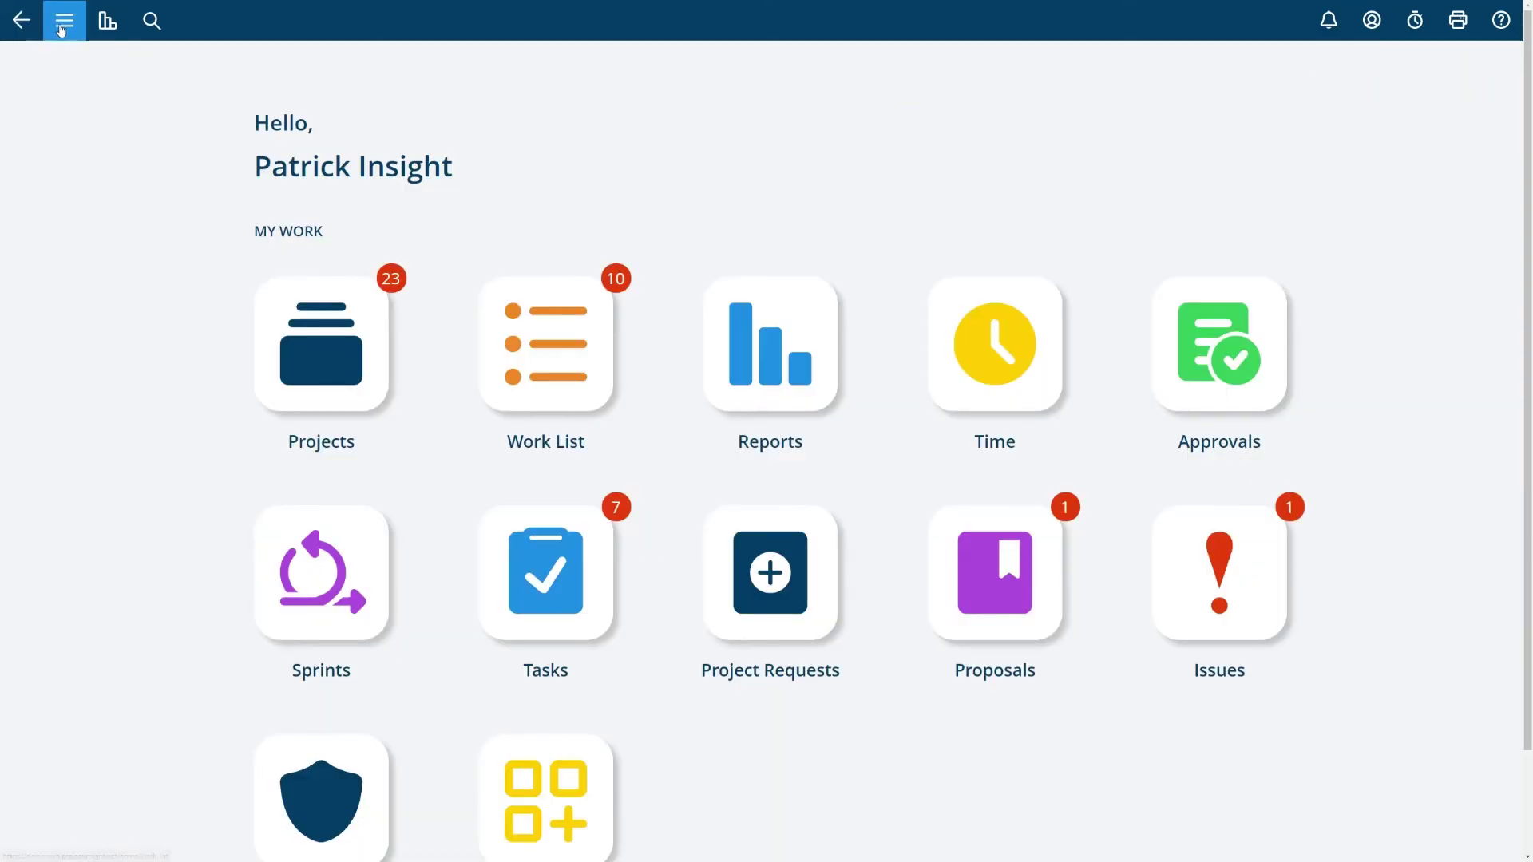
click(62, 29)
click(82, 62)
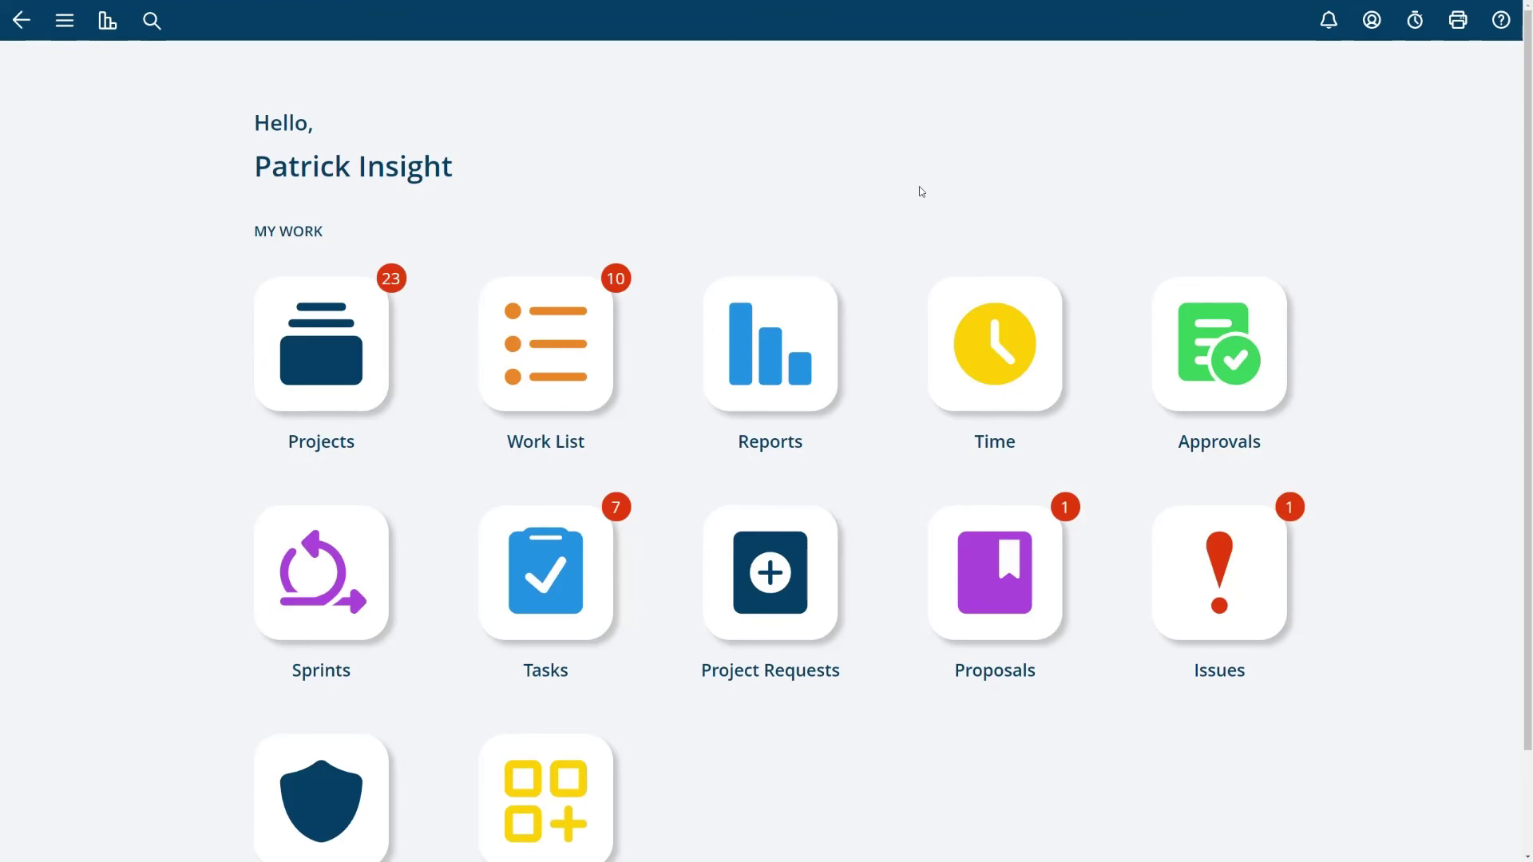
click(996, 344)
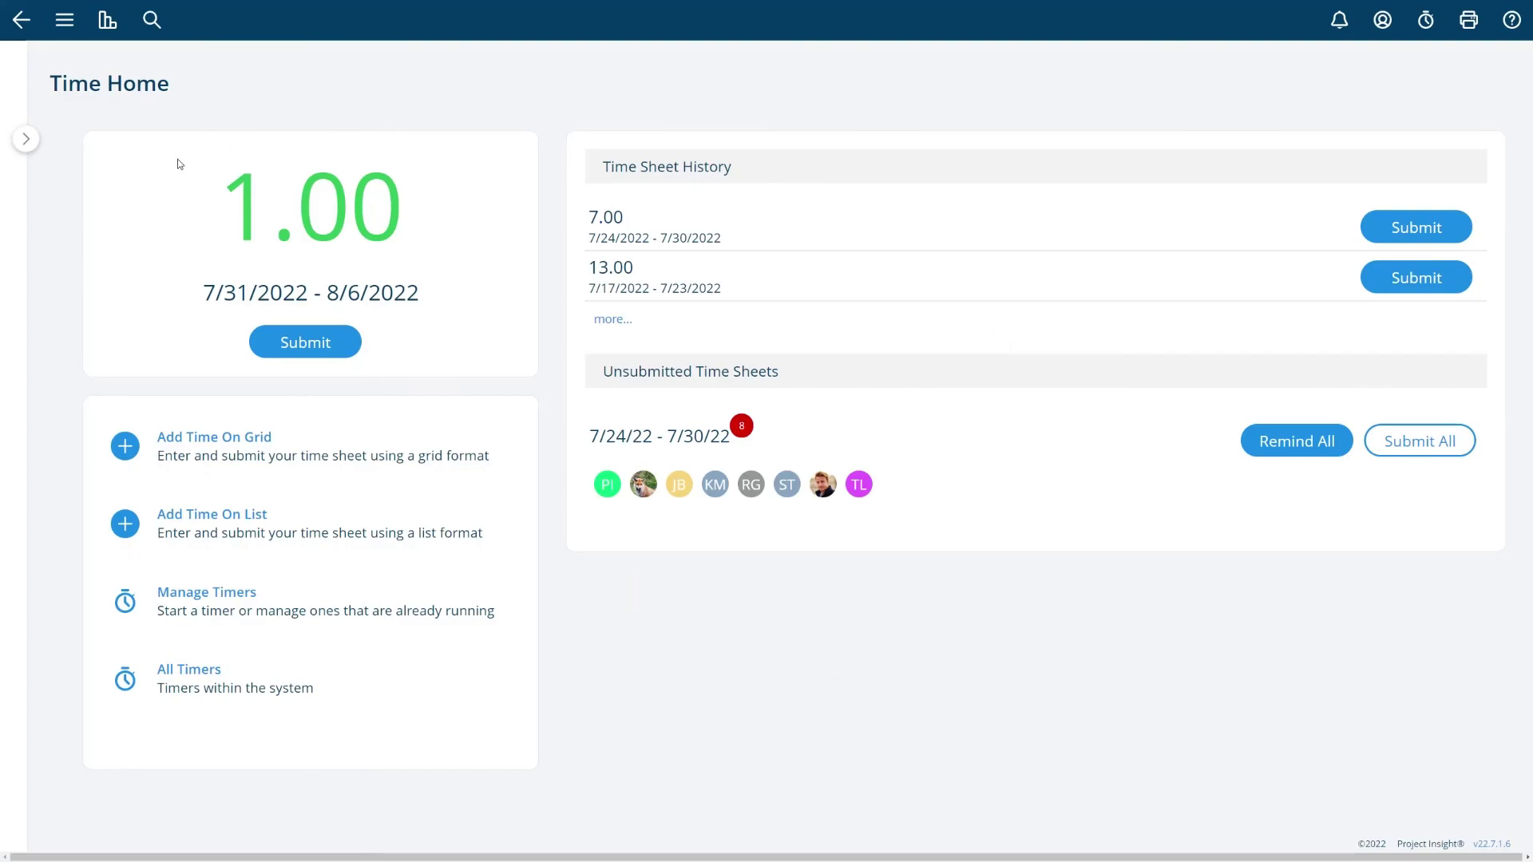
click(195, 437)
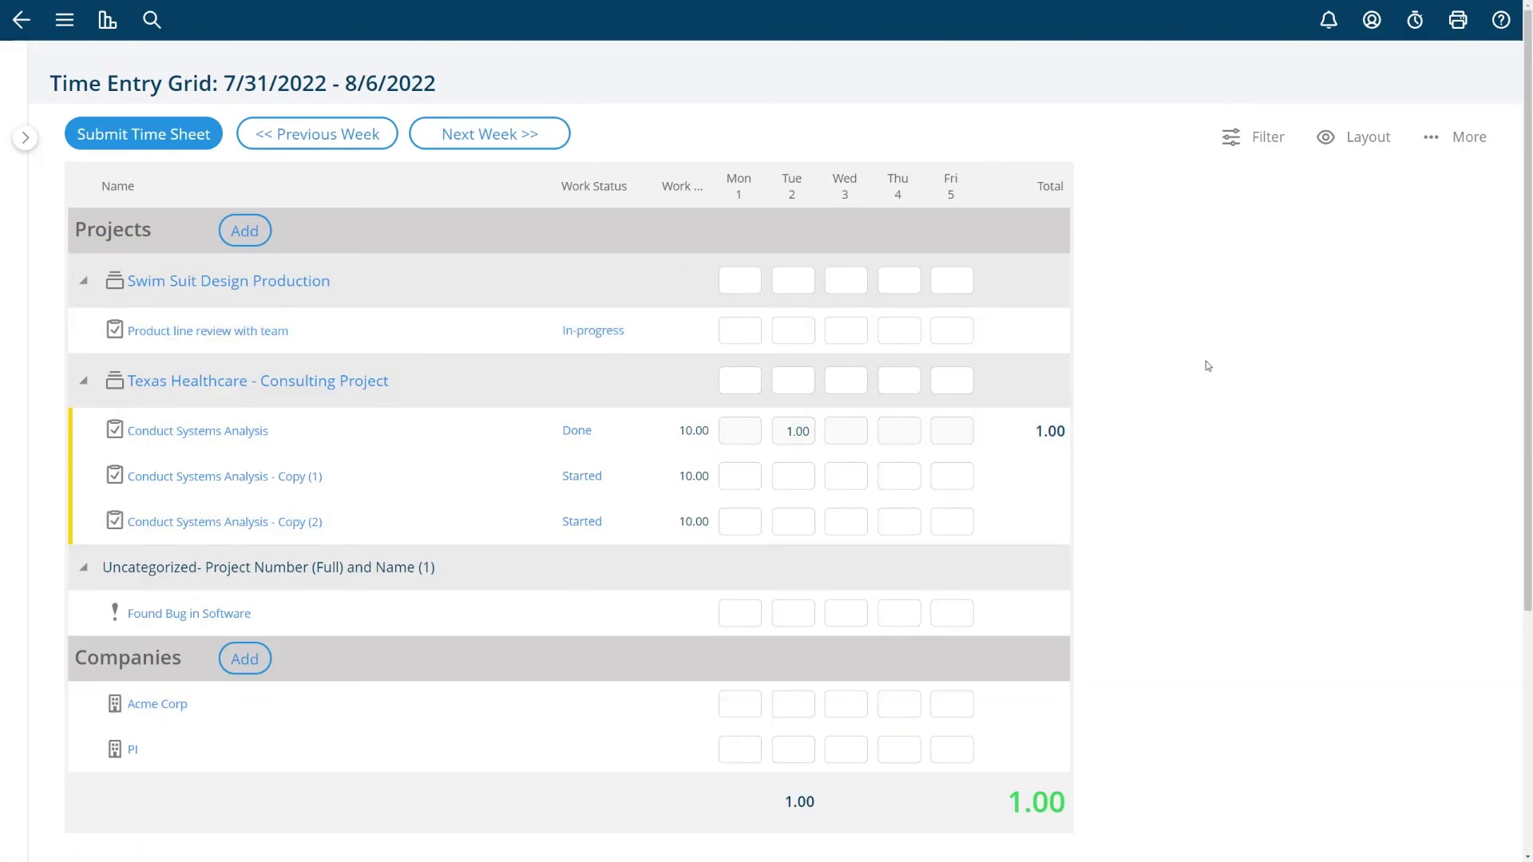
click(69, 32)
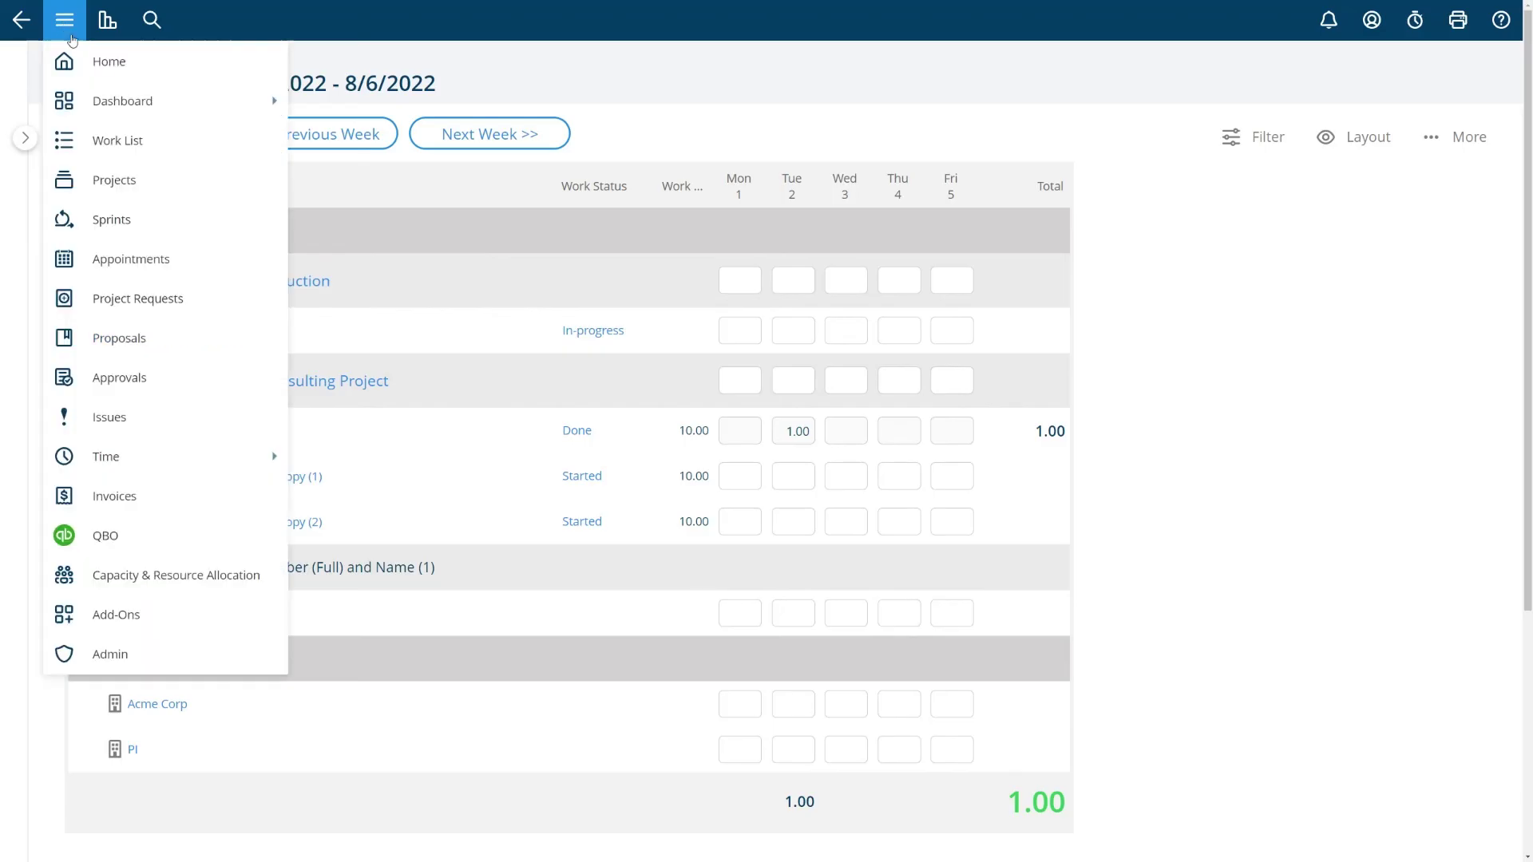
click(120, 66)
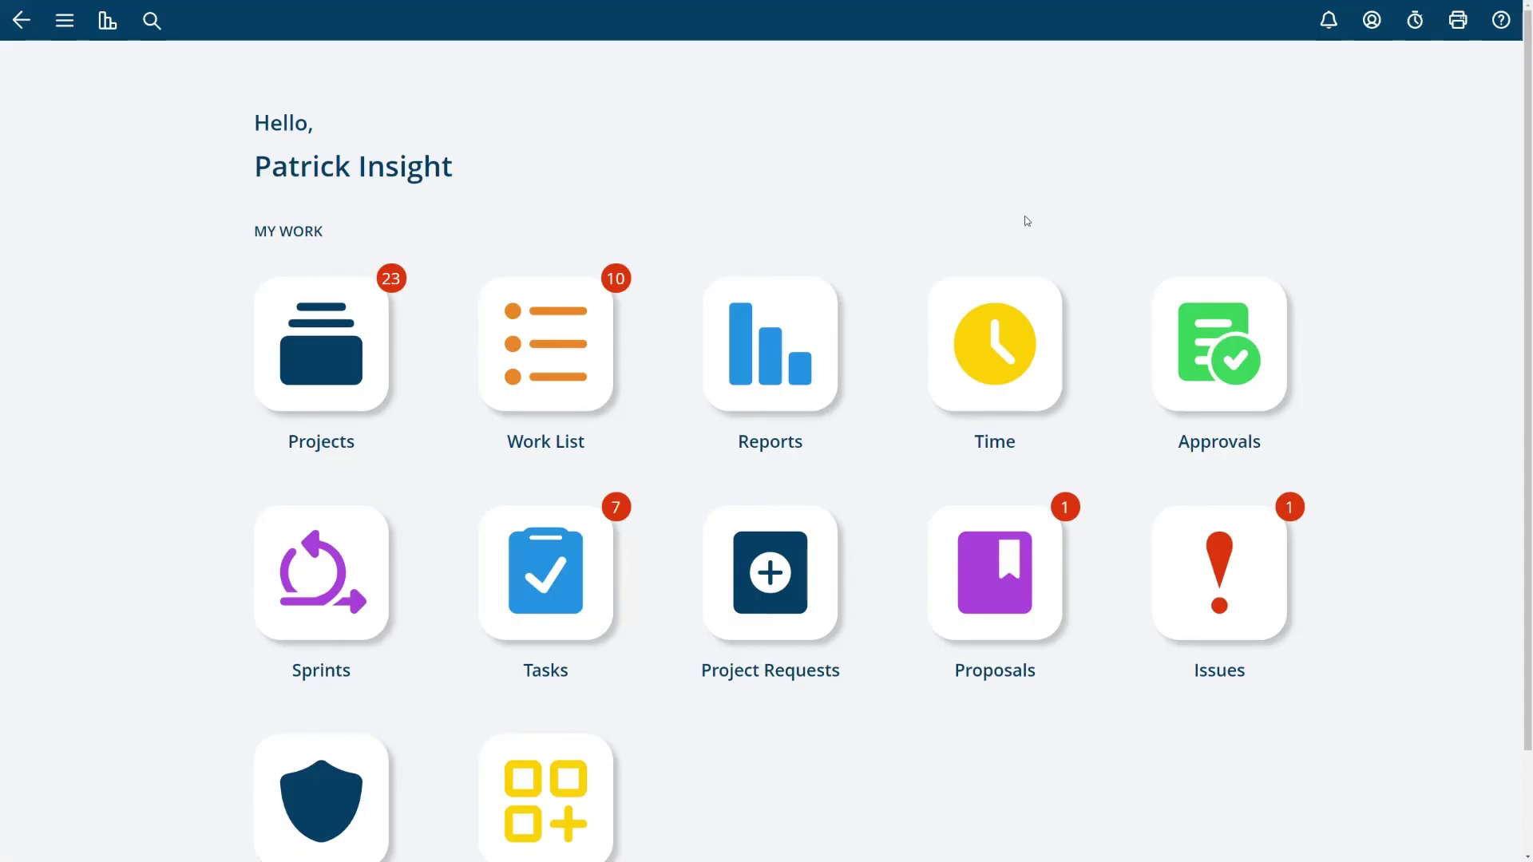